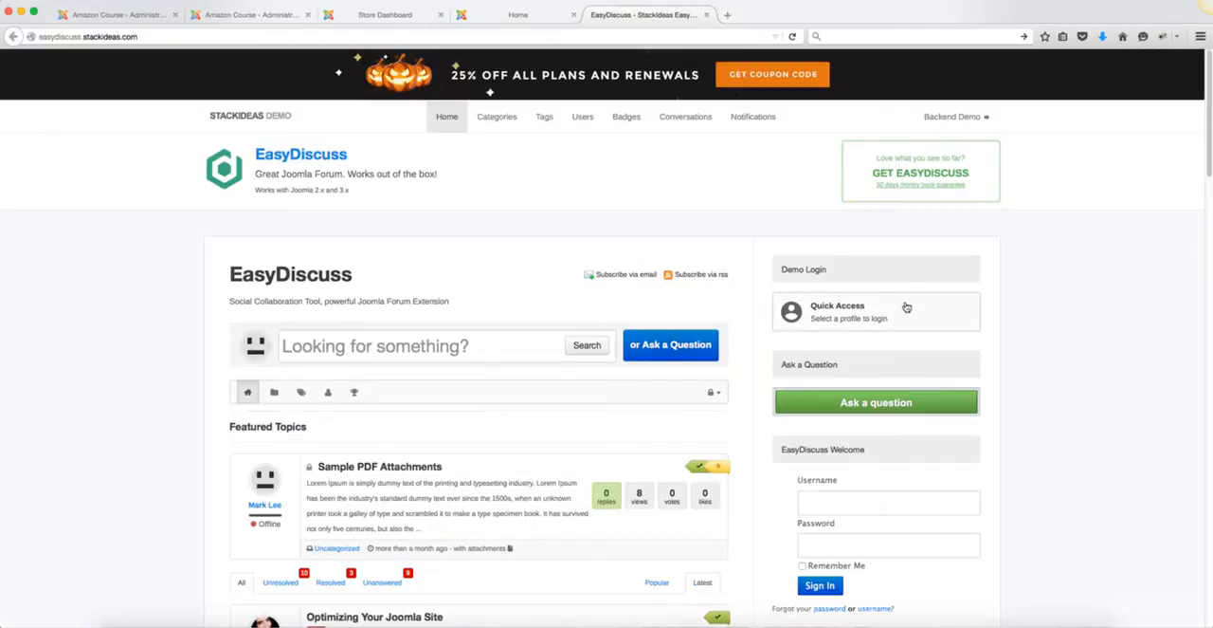
# Step: Look through the EasyDiscuss demo site's featured topics, recent discussions and question search area
pyautogui.scroll(-4, 1040, 367)
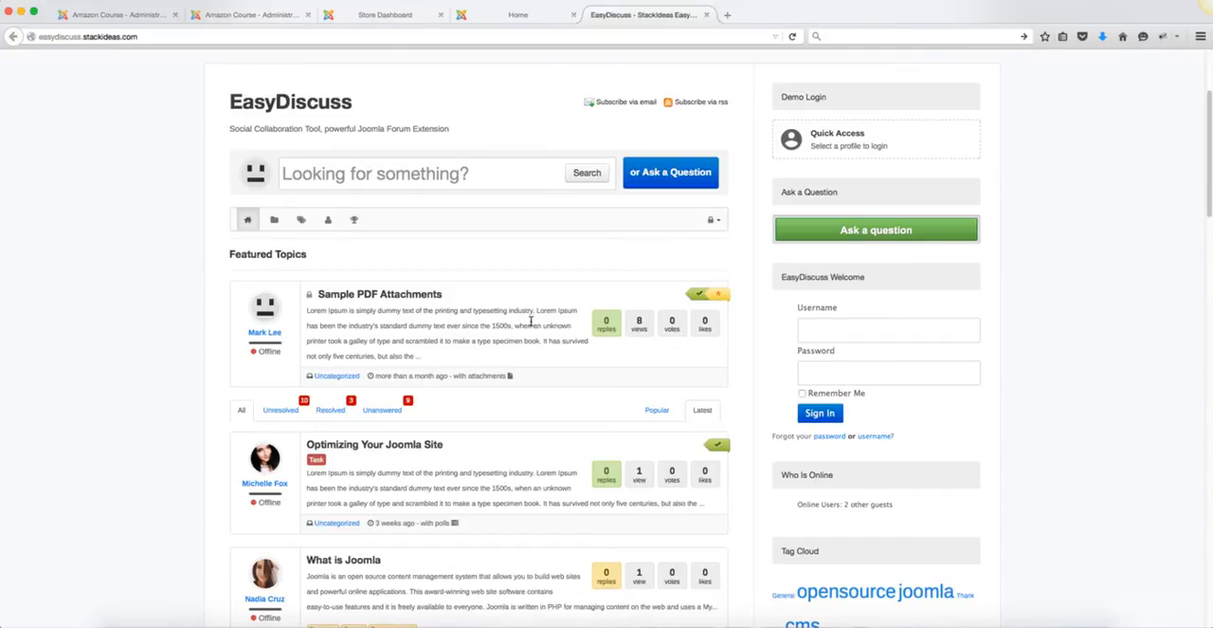
pyautogui.scroll(-5, 531, 323)
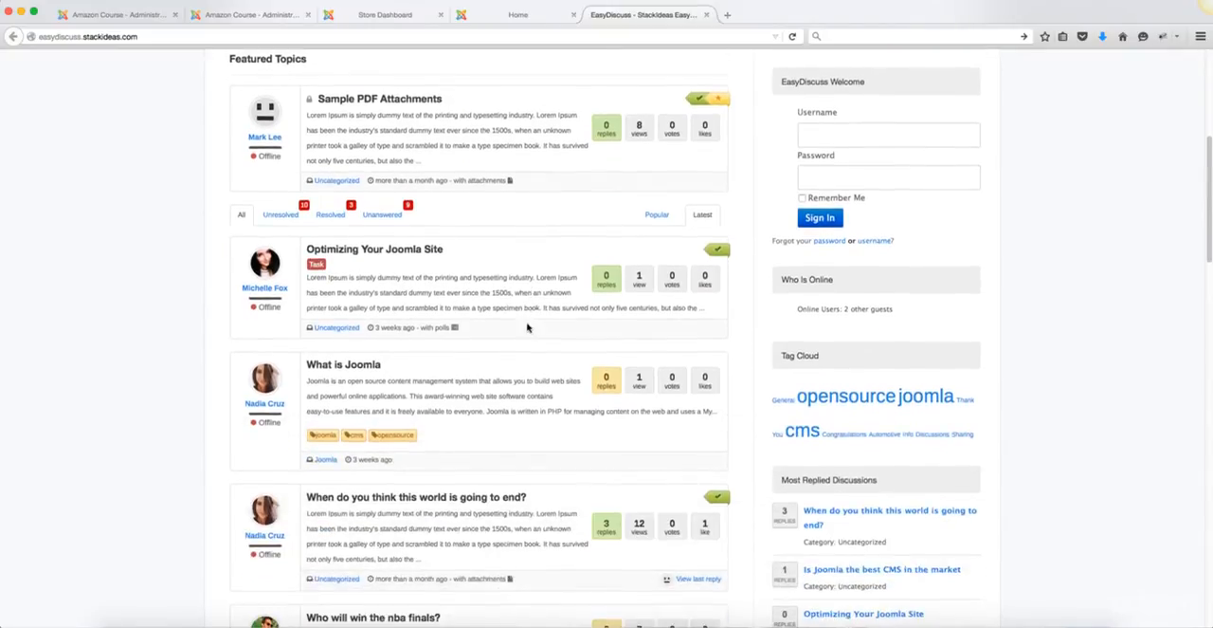
pyautogui.scroll(-2, 528, 318)
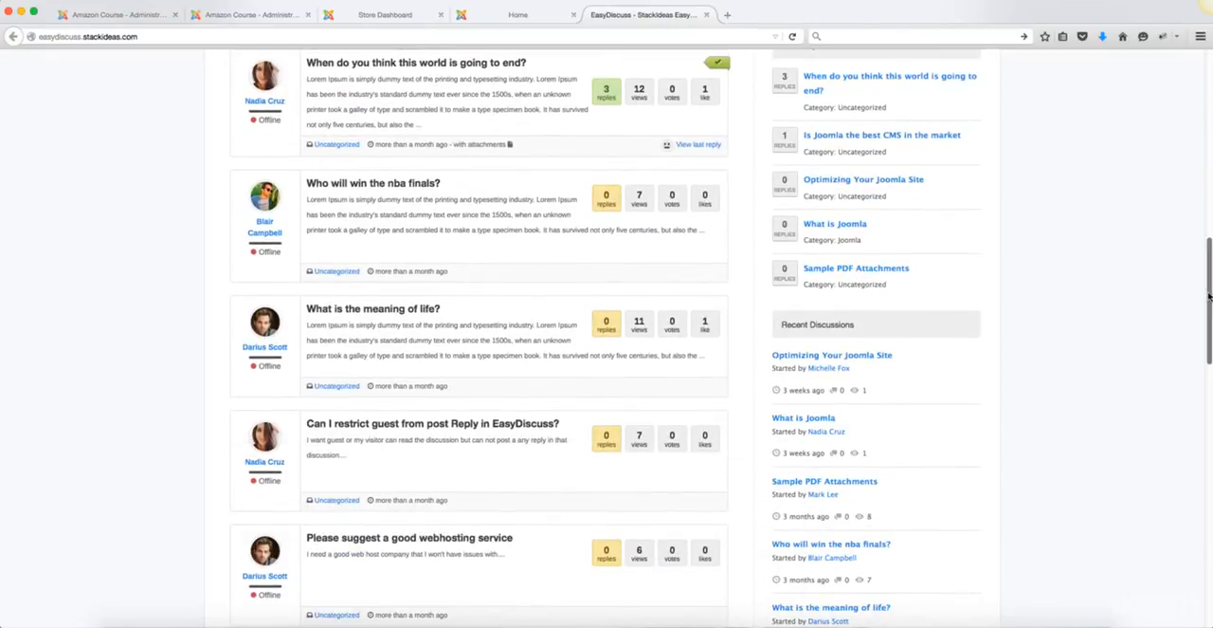
pyautogui.moveTo(1209, 297); pyautogui.dragTo(1160, 208)
pyautogui.scroll(10, 1152, 170)
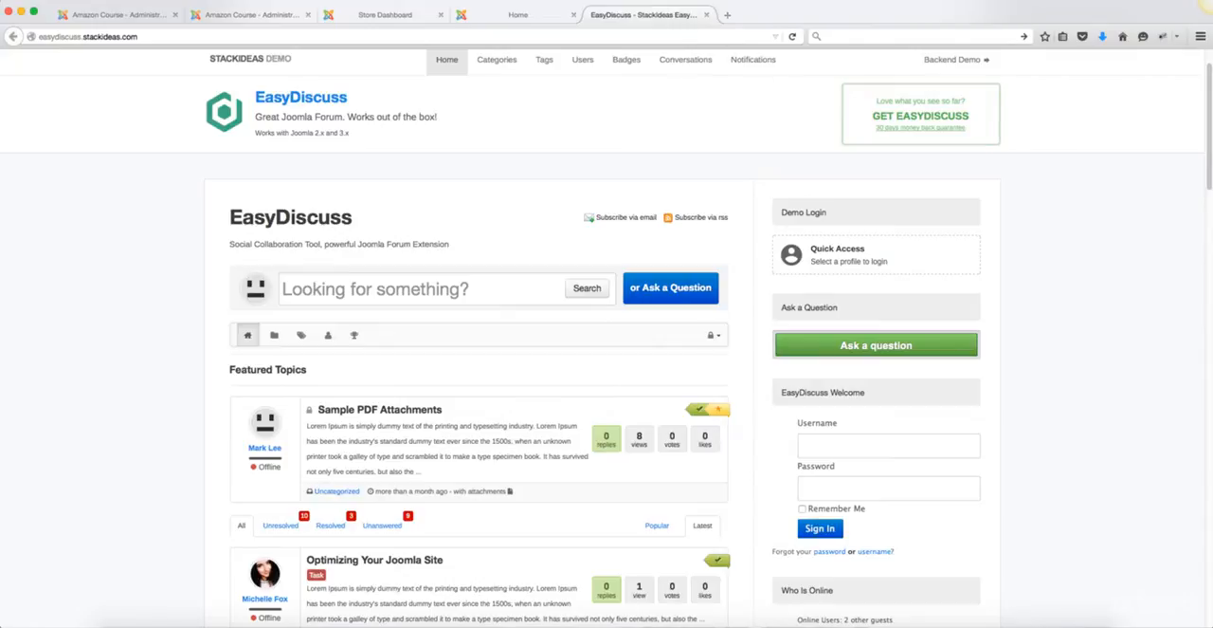
# Step: Upload and install the extension package com_easydiscuss_pro_3.2.9599.zip in the Joomla administration
pyautogui.click(249, 17)
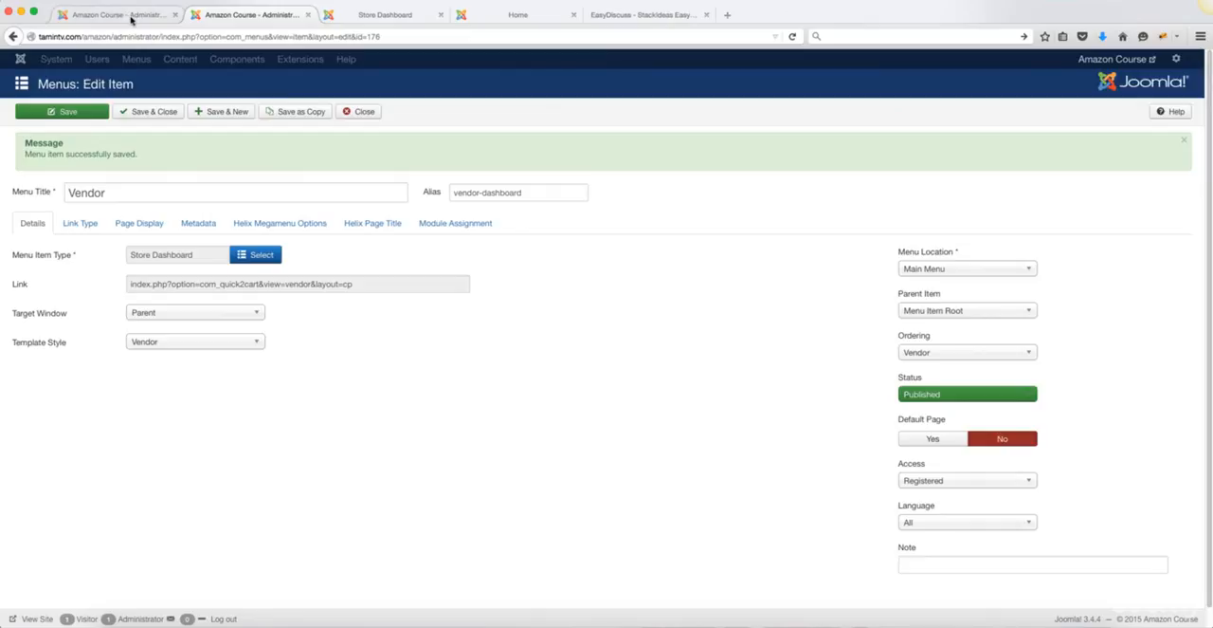
pyautogui.click(131, 17)
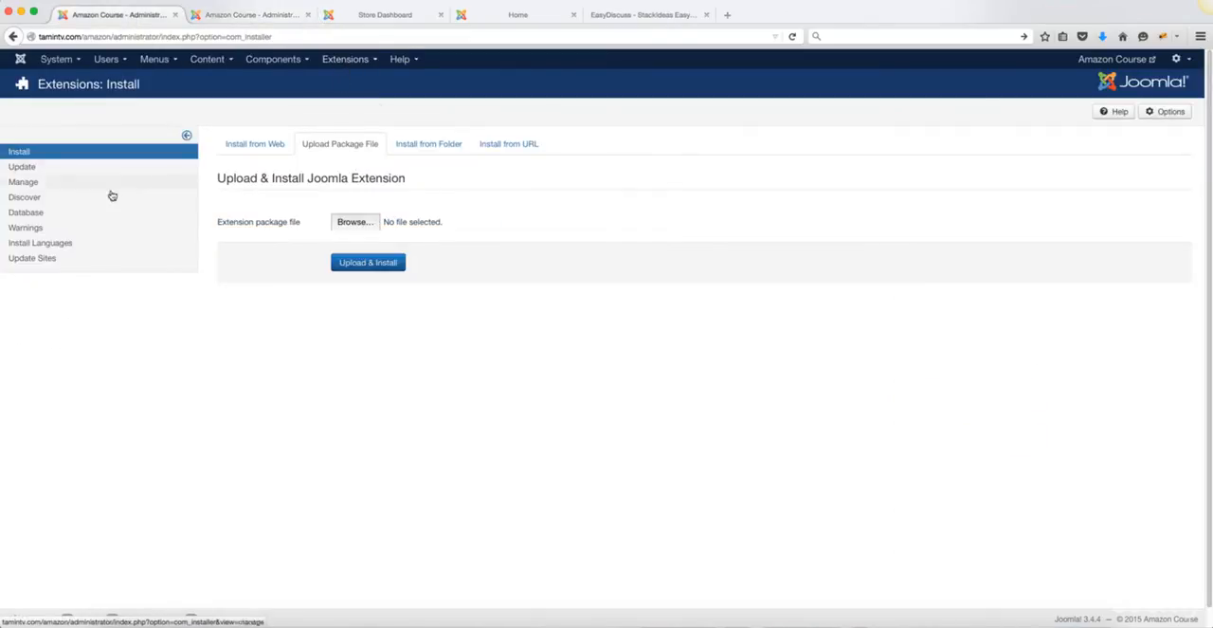
pyautogui.click(345, 59)
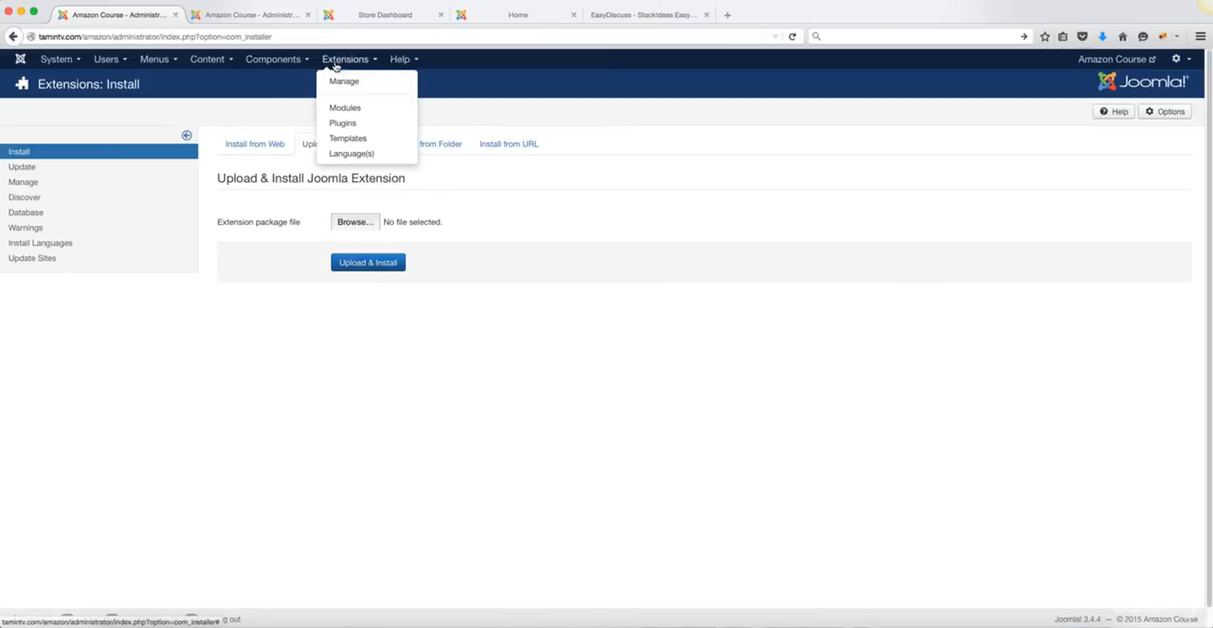
pyautogui.click(501, 120)
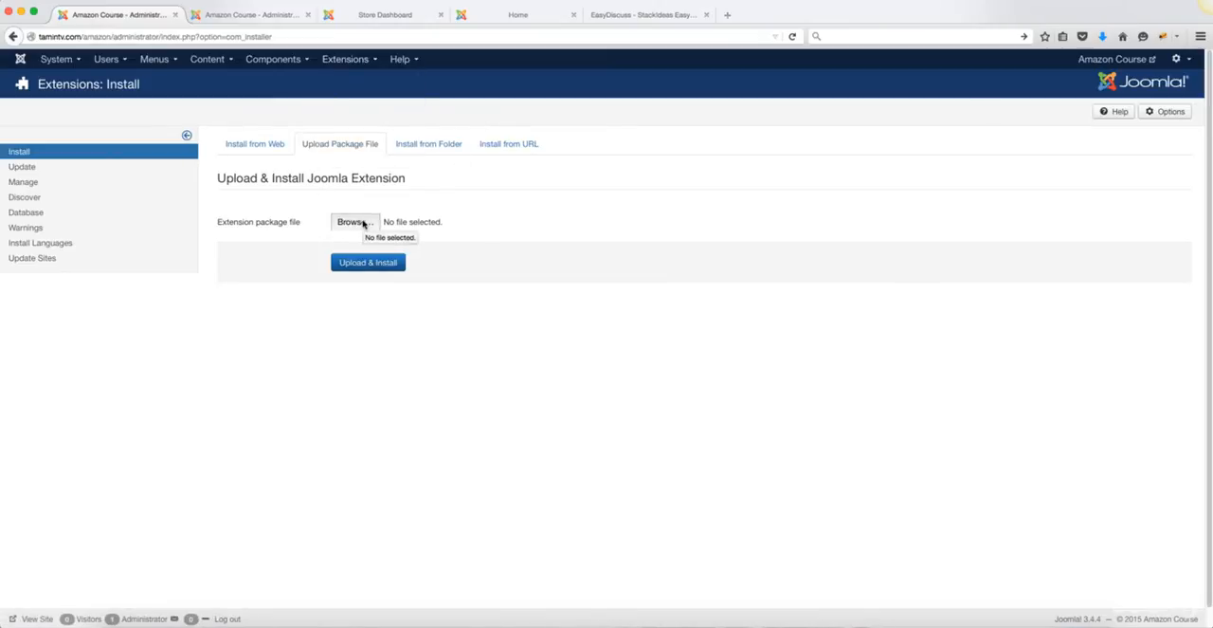
pyautogui.click(363, 222)
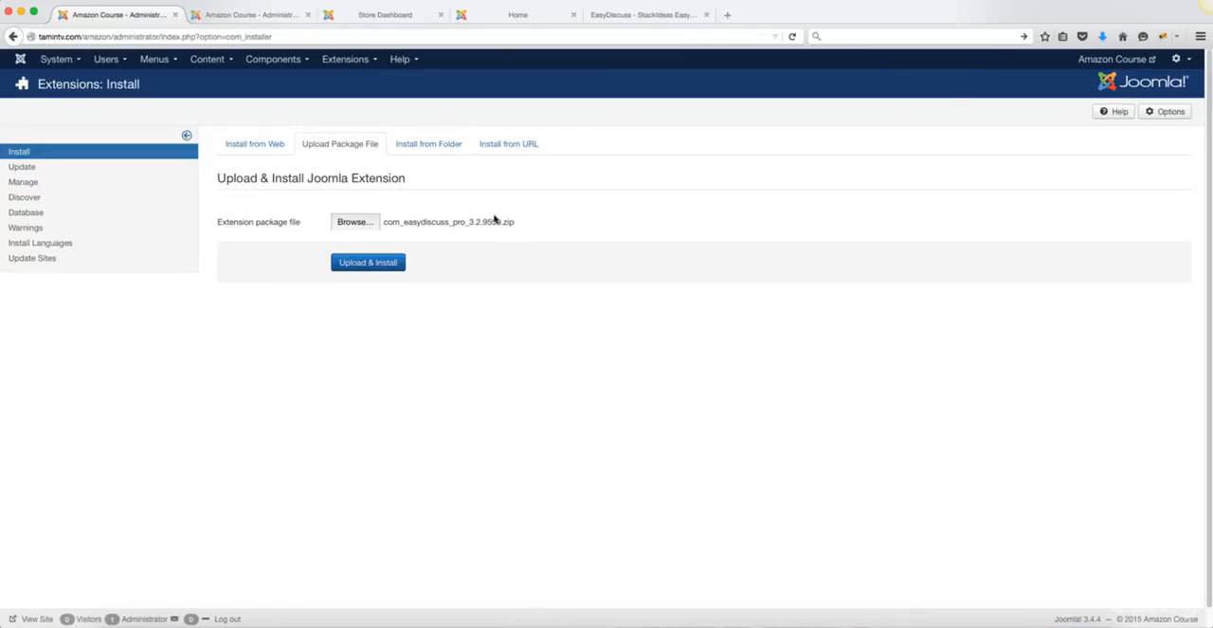
pyautogui.click(369, 265)
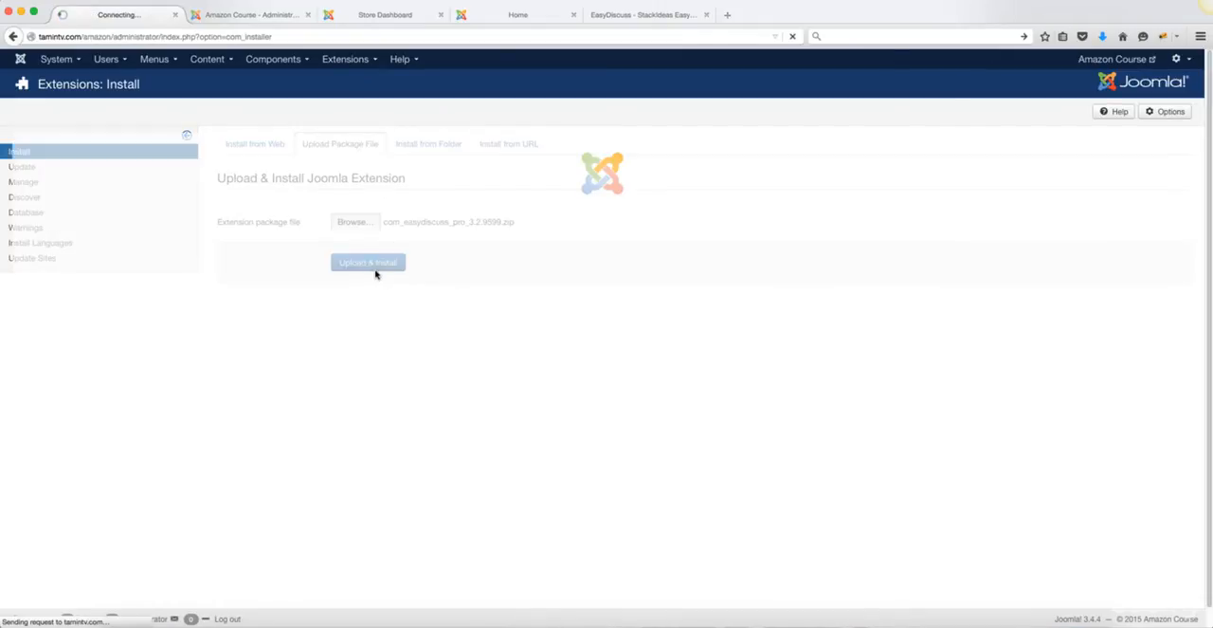
# Step: Compare the Vendor page's banner title and subtitle with the Helix Page Title settings of its menu item
pyautogui.click(393, 15)
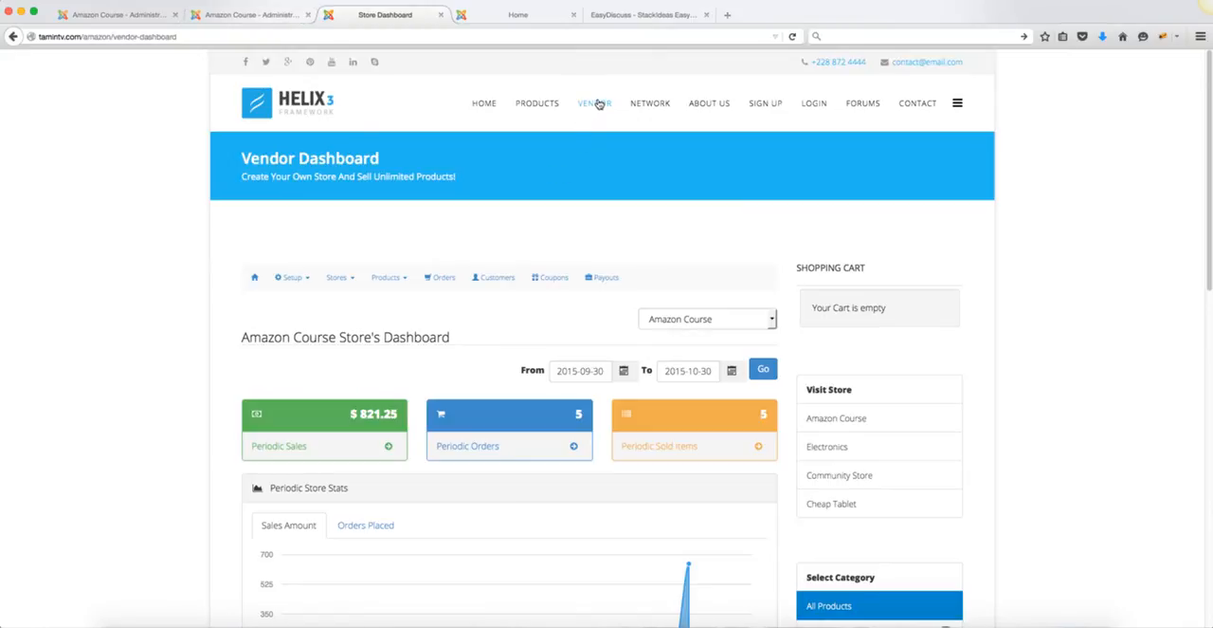
pyautogui.click(249, 15)
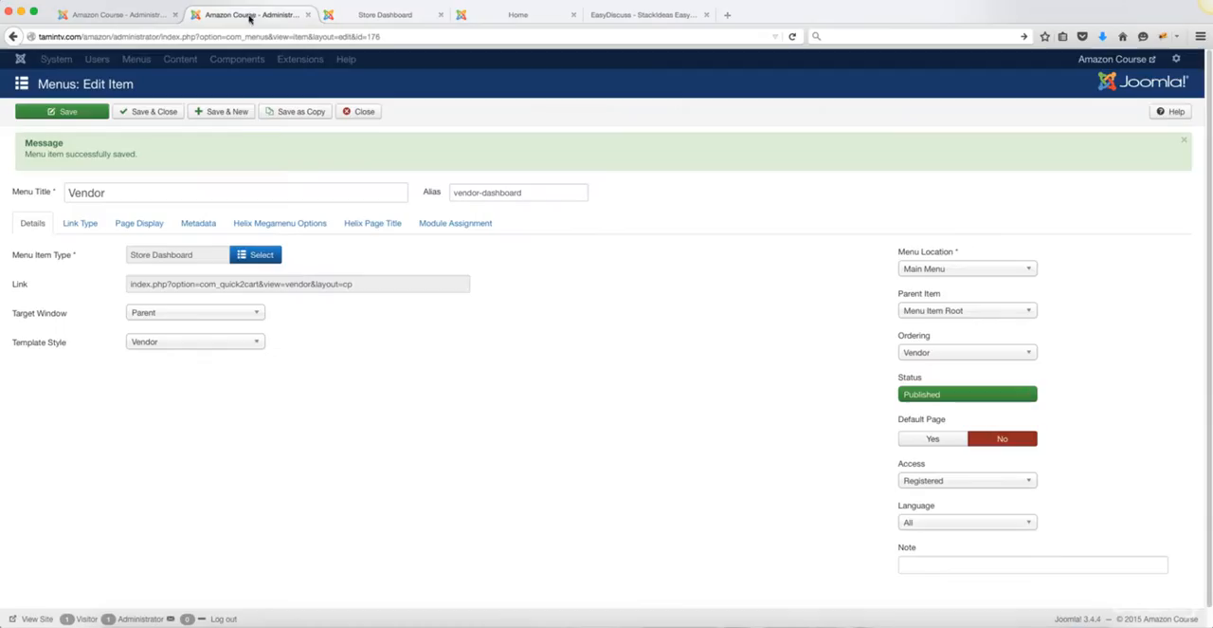
pyautogui.click(372, 228)
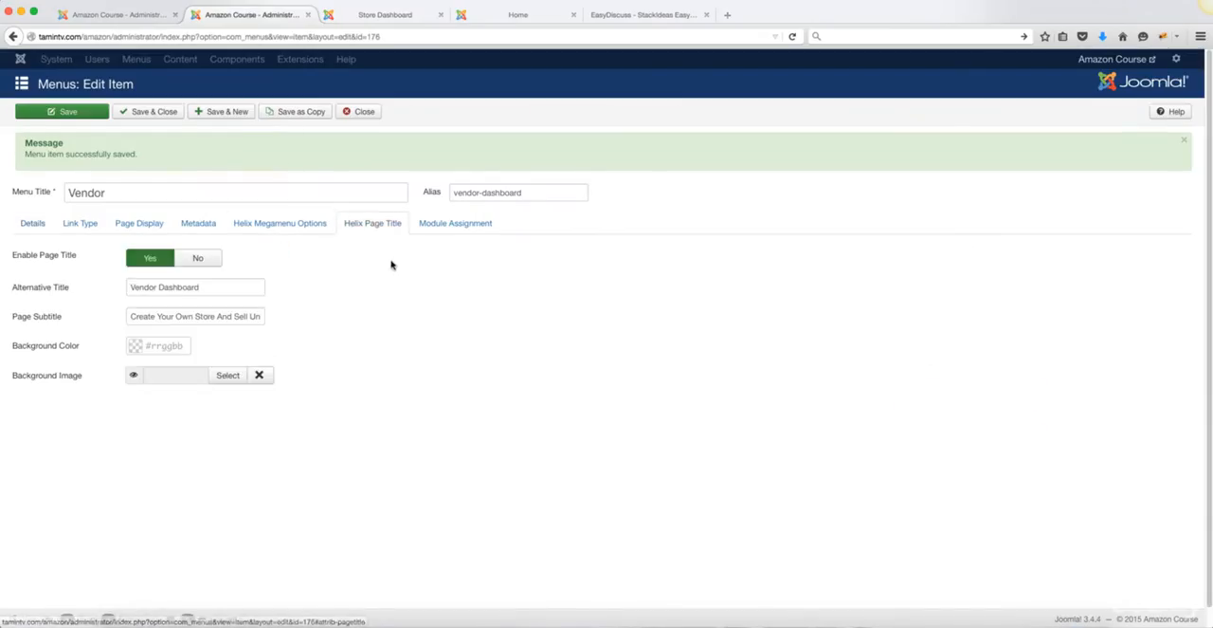
pyautogui.moveTo(52, 292)
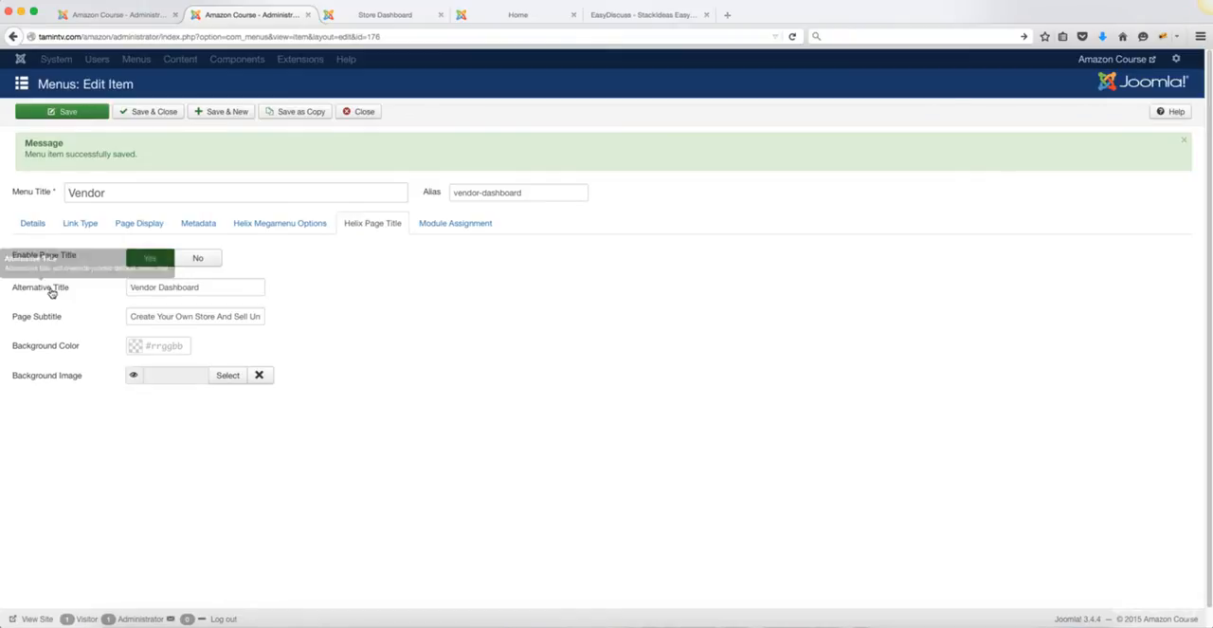
pyautogui.moveTo(197, 287); pyautogui.dragTo(130, 287)
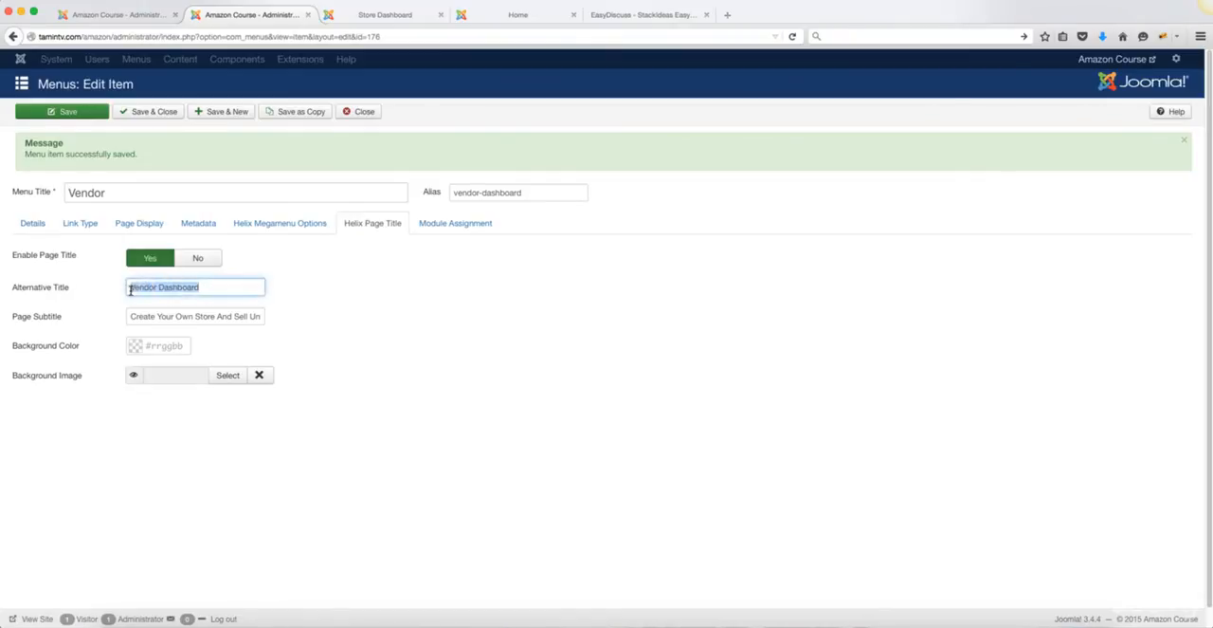
pyautogui.click(217, 319)
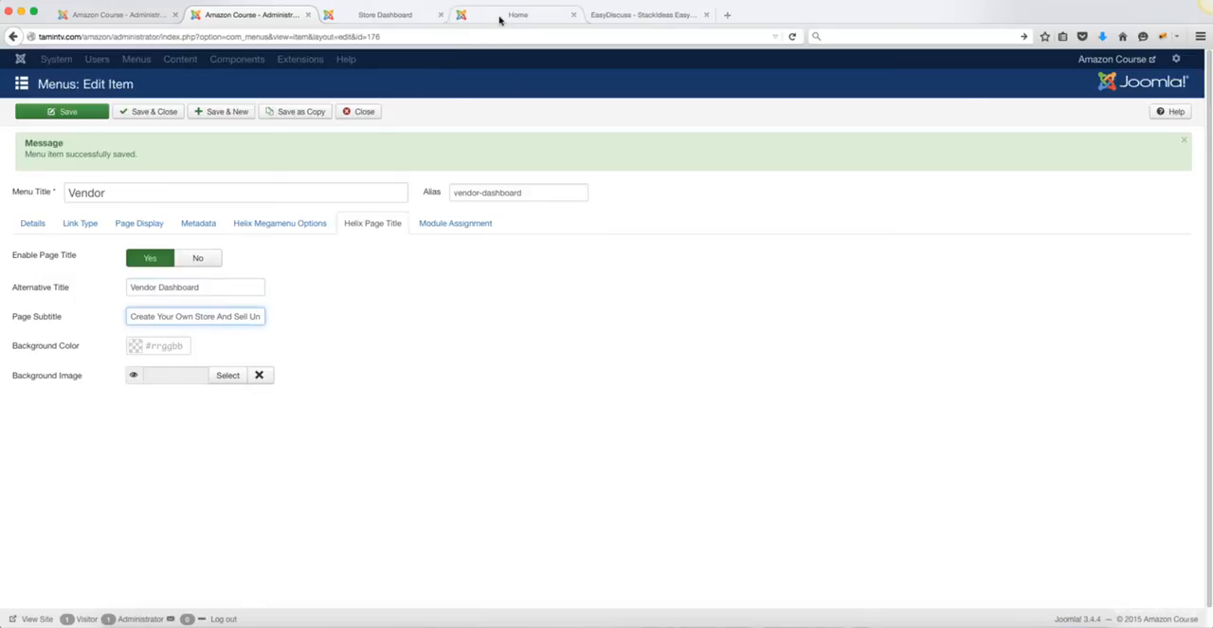
pyautogui.click(385, 16)
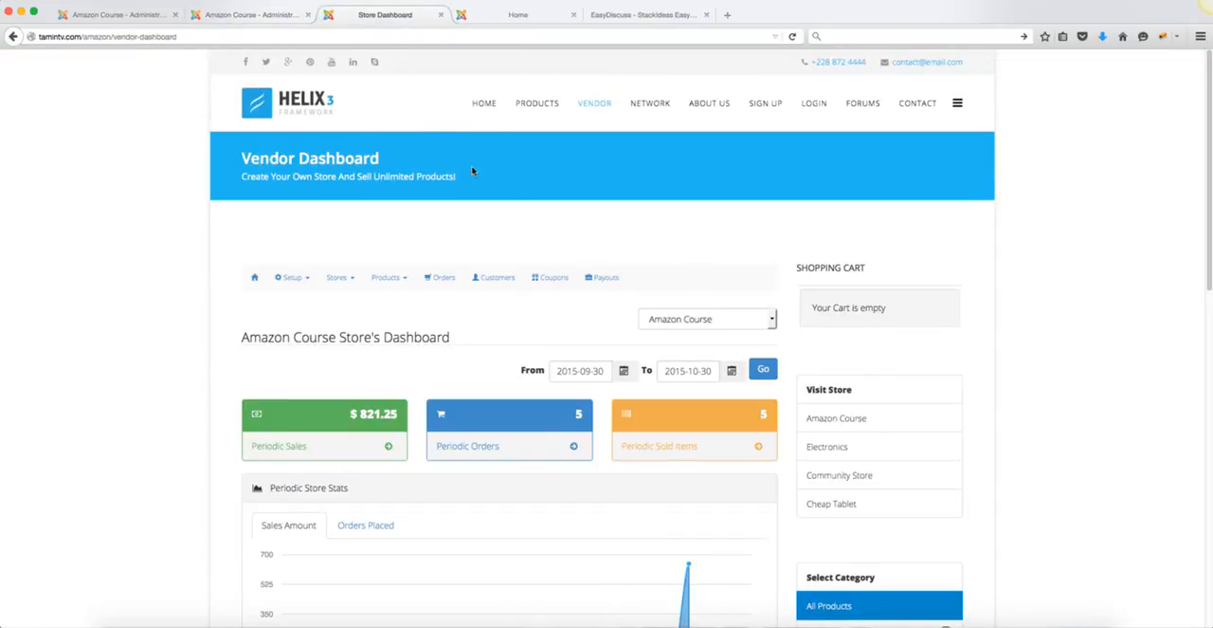
# Step: Set the Vendor menu item's page title background color to dark green #05750e and save the item
pyautogui.click(268, 15)
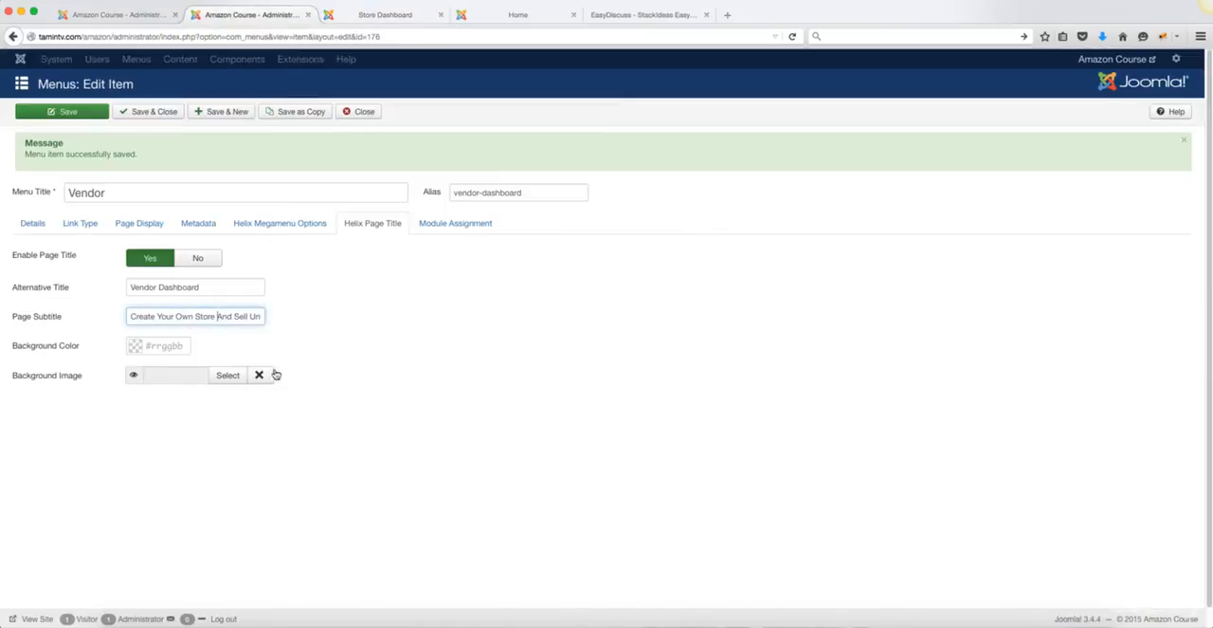
pyautogui.click(174, 348)
pyautogui.click(224, 349)
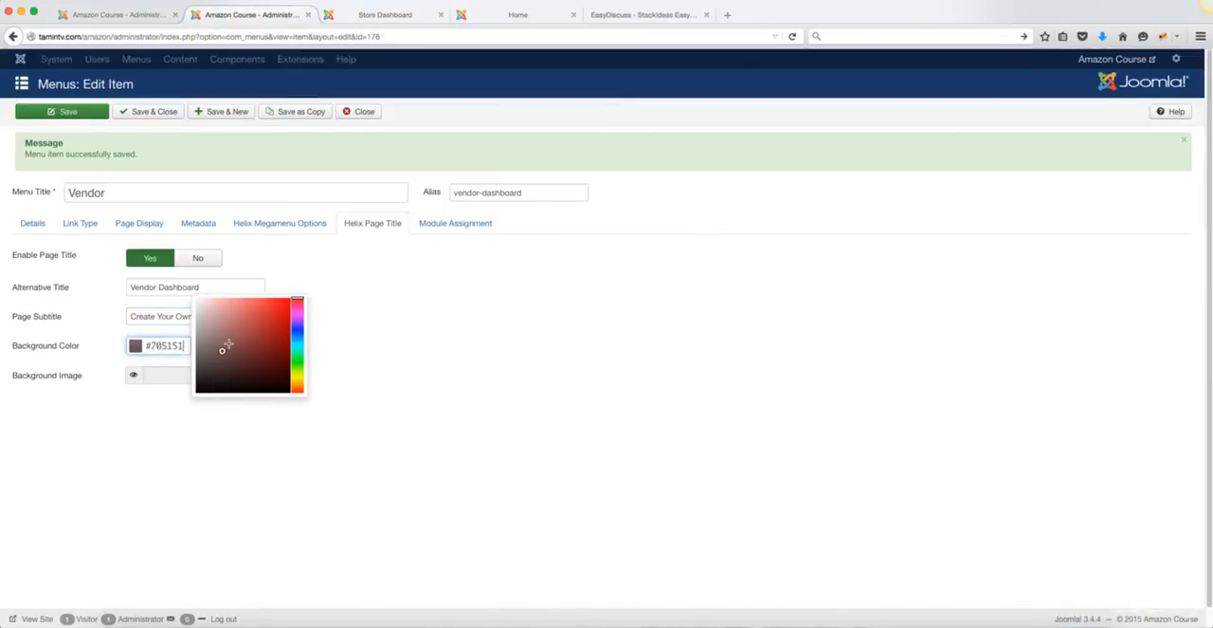
pyautogui.click(247, 327)
pyautogui.moveTo(297, 299); pyautogui.dragTo(297, 359)
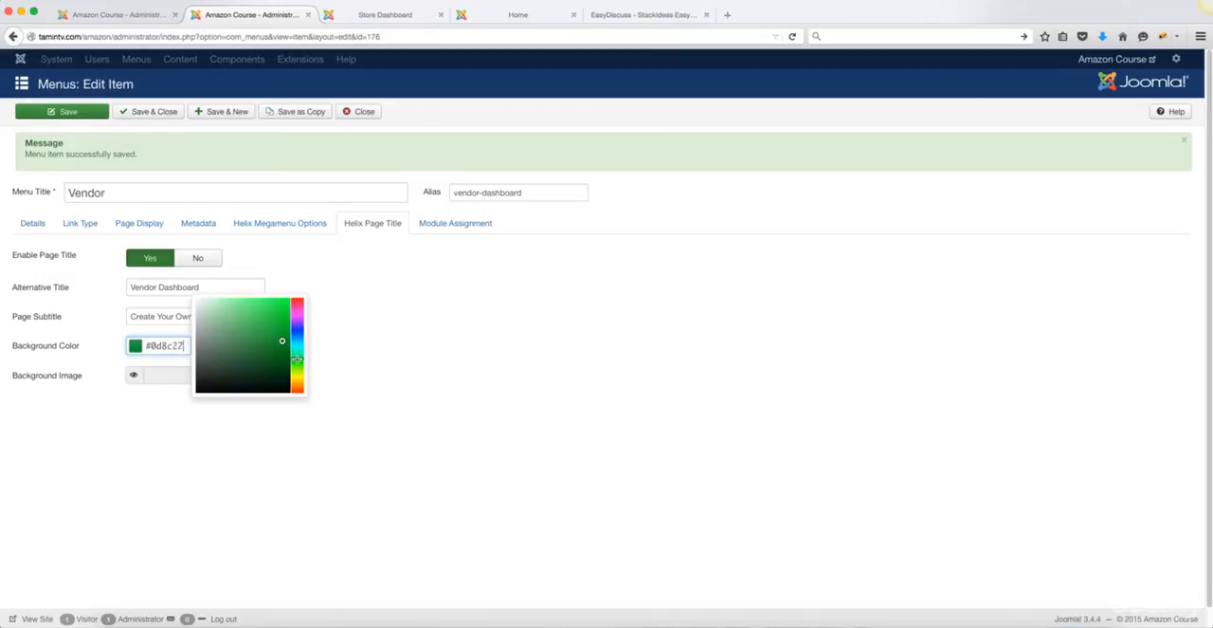
pyautogui.click(283, 342)
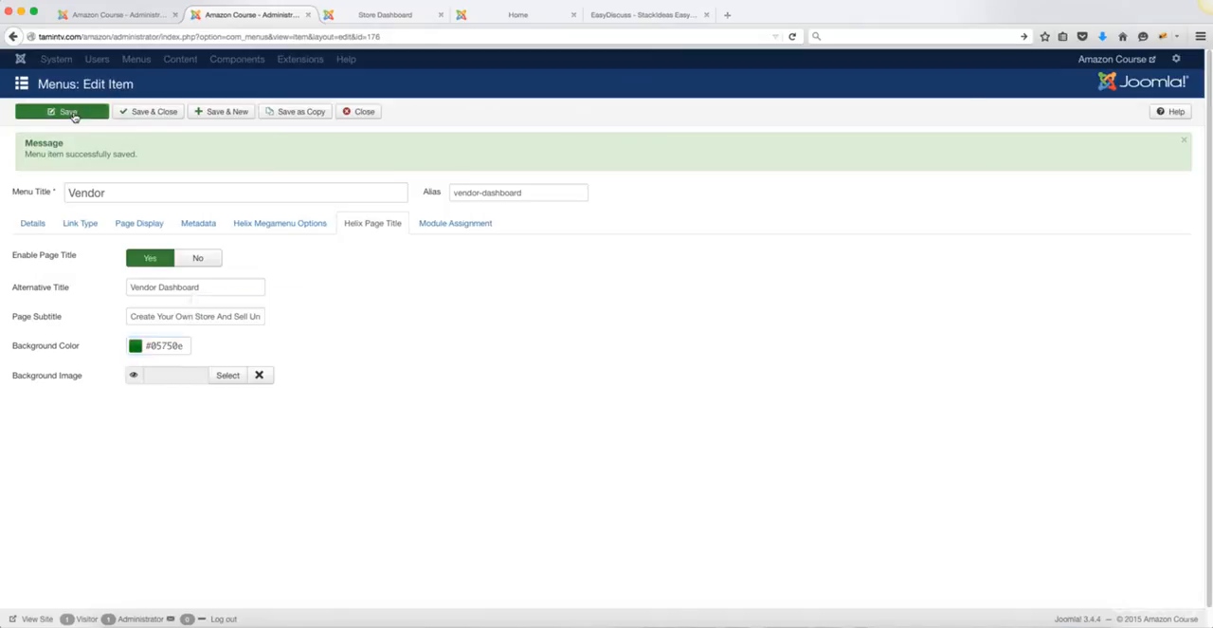
pyautogui.click(73, 113)
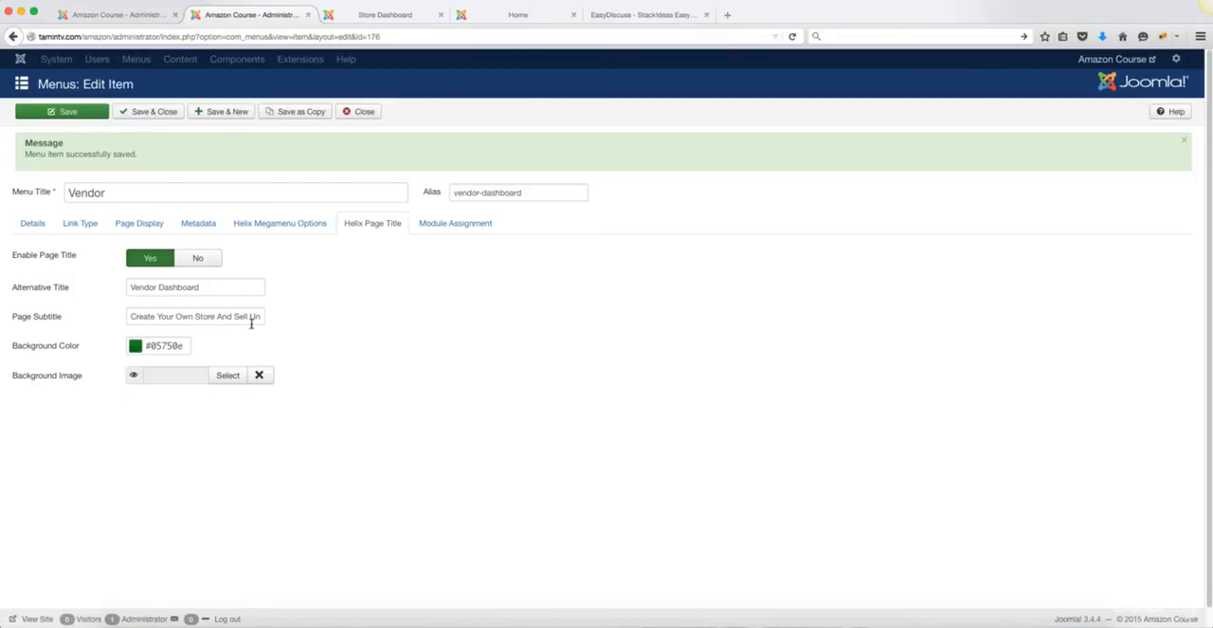
# Step: Return to the extension installation page and open the EasyDiscuss component's dashboard
pyautogui.click(98, 15)
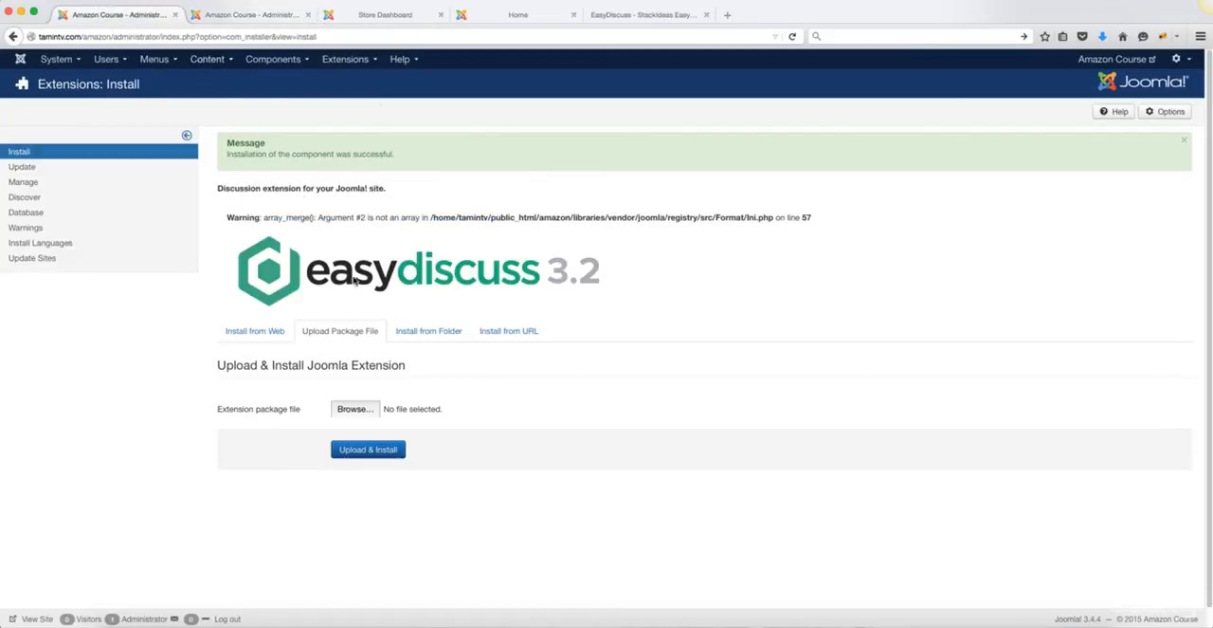
pyautogui.scroll(-1, 464, 385)
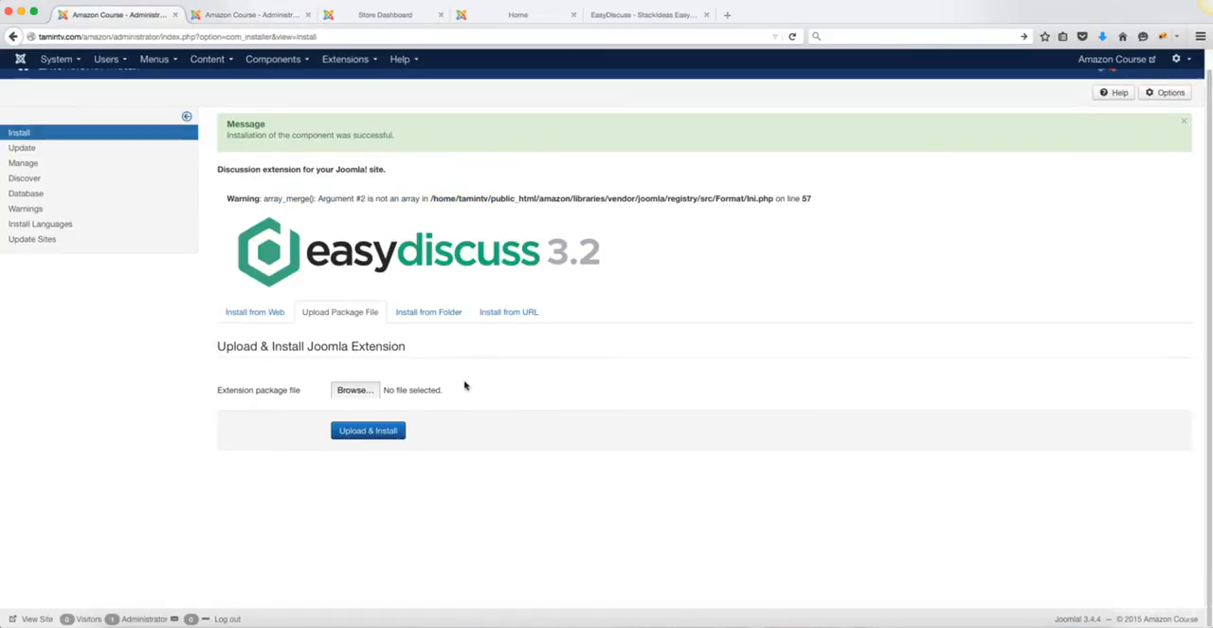
pyautogui.click(283, 65)
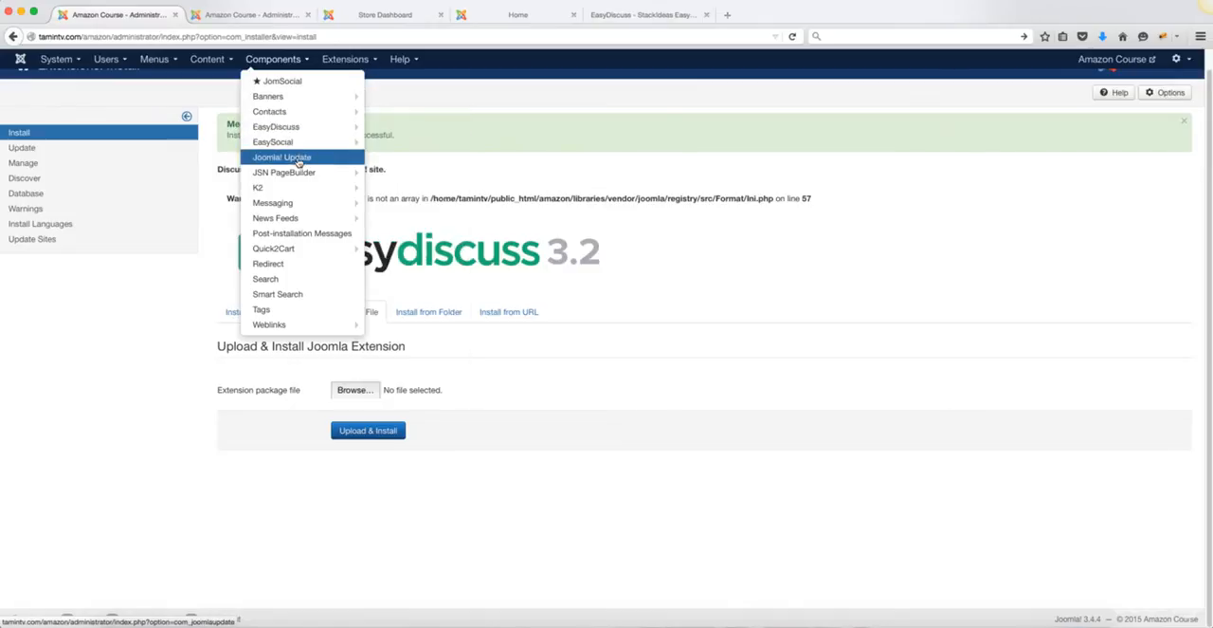
pyautogui.click(291, 128)
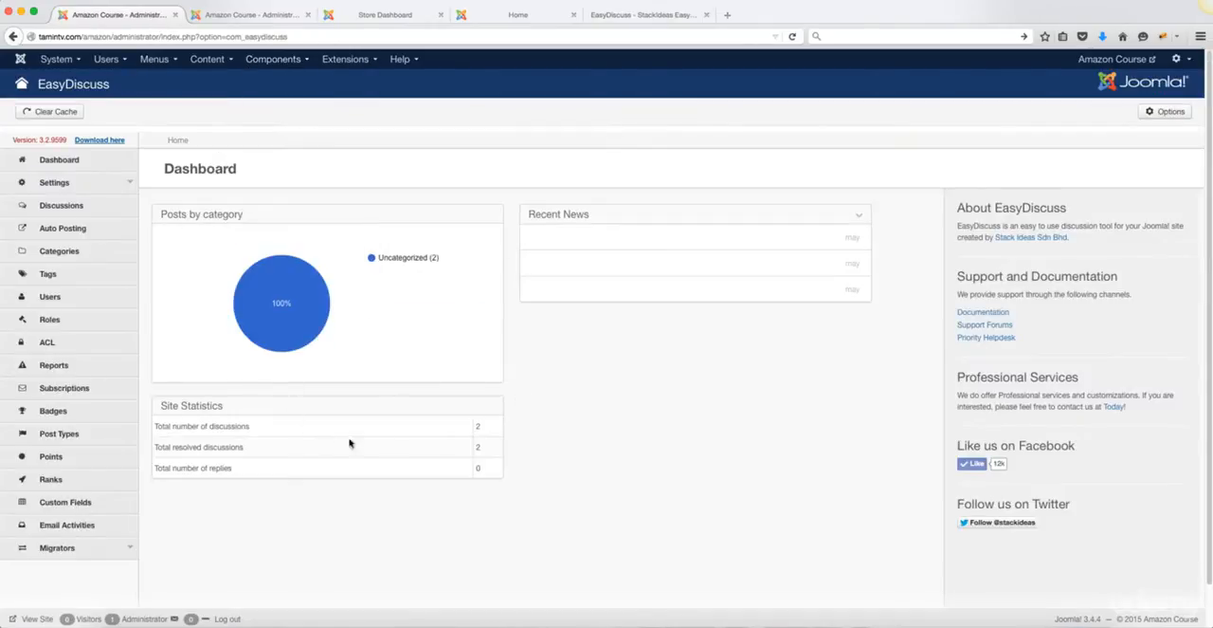
# Step: Look over the storefront's home page down to the product listings
pyautogui.moveTo(253, 306)
pyautogui.click(504, 16)
pyautogui.scroll(-5, 1064, 384)
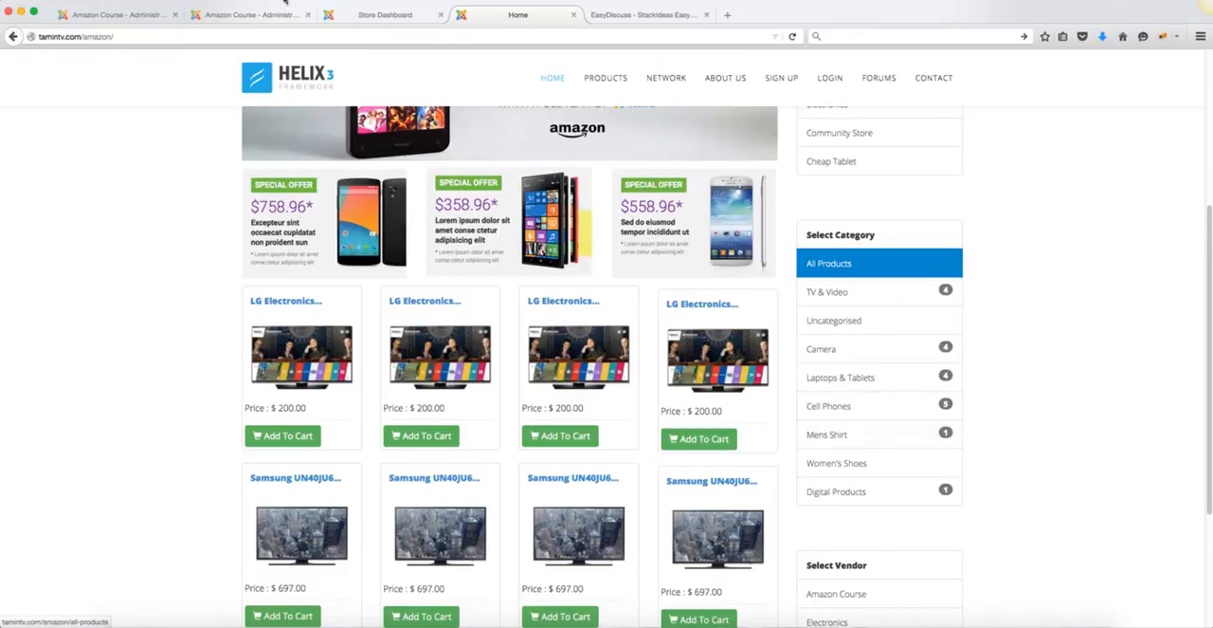
# Step: Reorder the browser tabs so the EasyDiscuss dashboard comes after the Vendor menu item editor
pyautogui.click(257, 14)
pyautogui.click(142, 21)
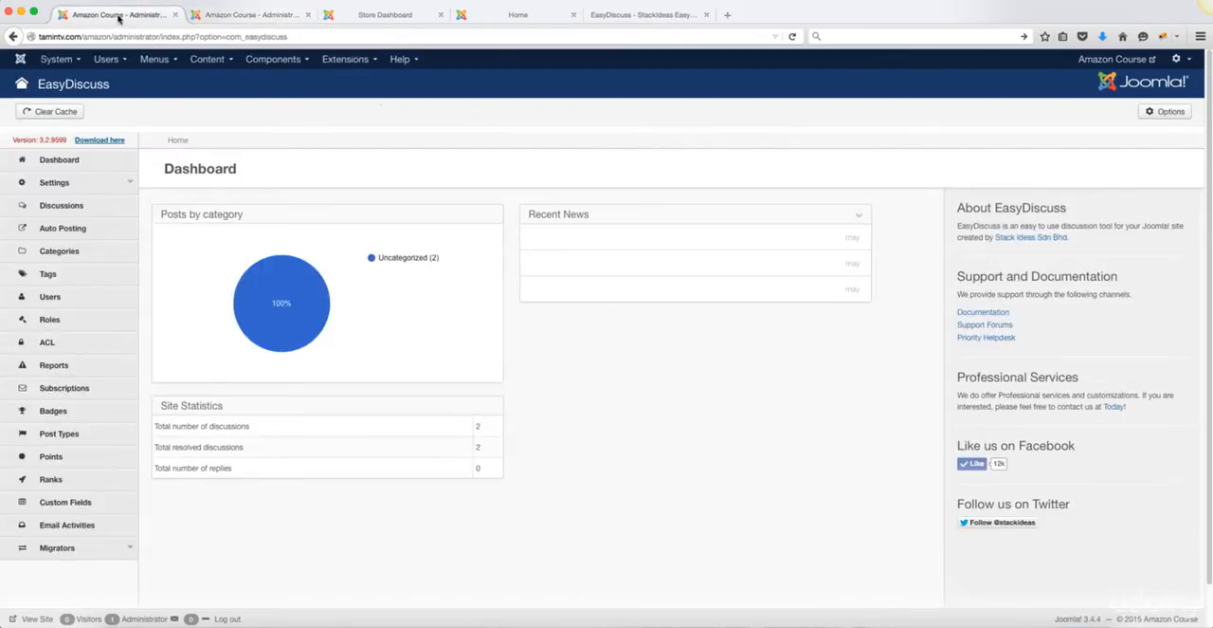
pyautogui.moveTo(118, 16); pyautogui.dragTo(259, 17)
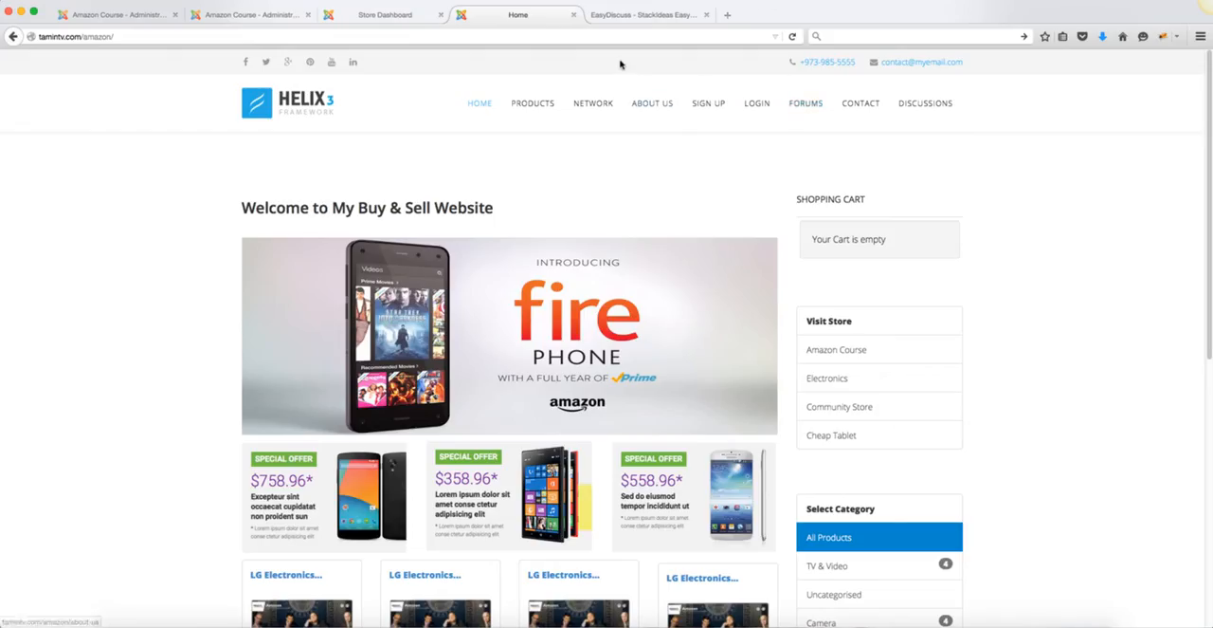
# Step: Open the storefront's Discussions page and examine its search box, question option, featured topics and board statistics
pyautogui.click(941, 107)
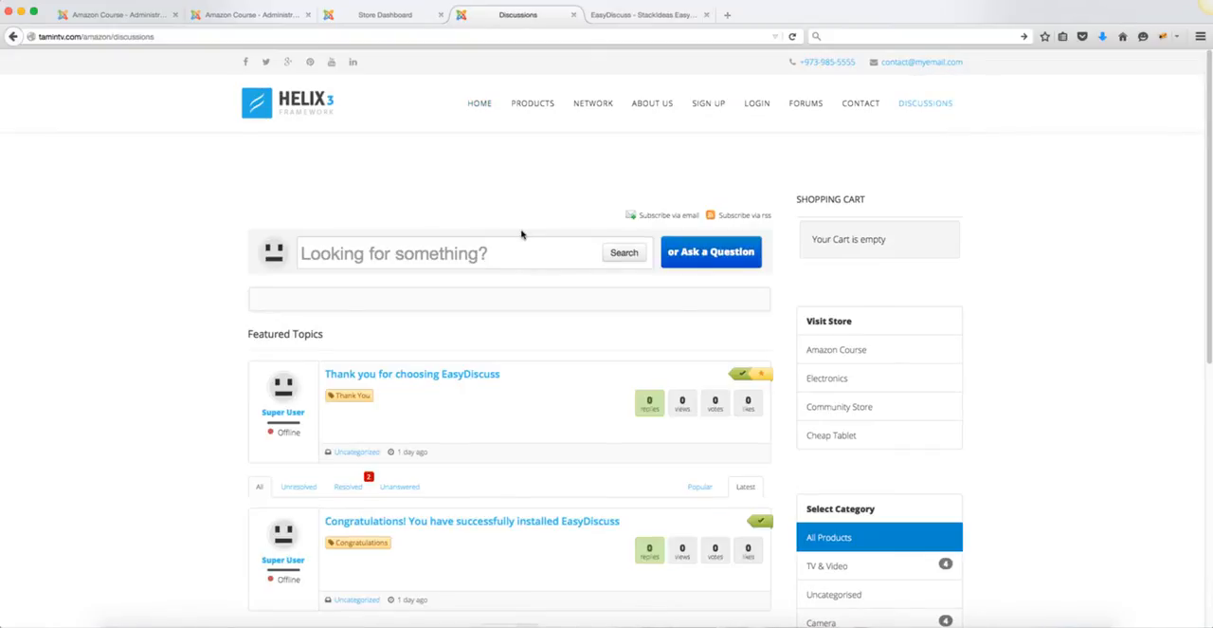
pyautogui.scroll(-2, 530, 249)
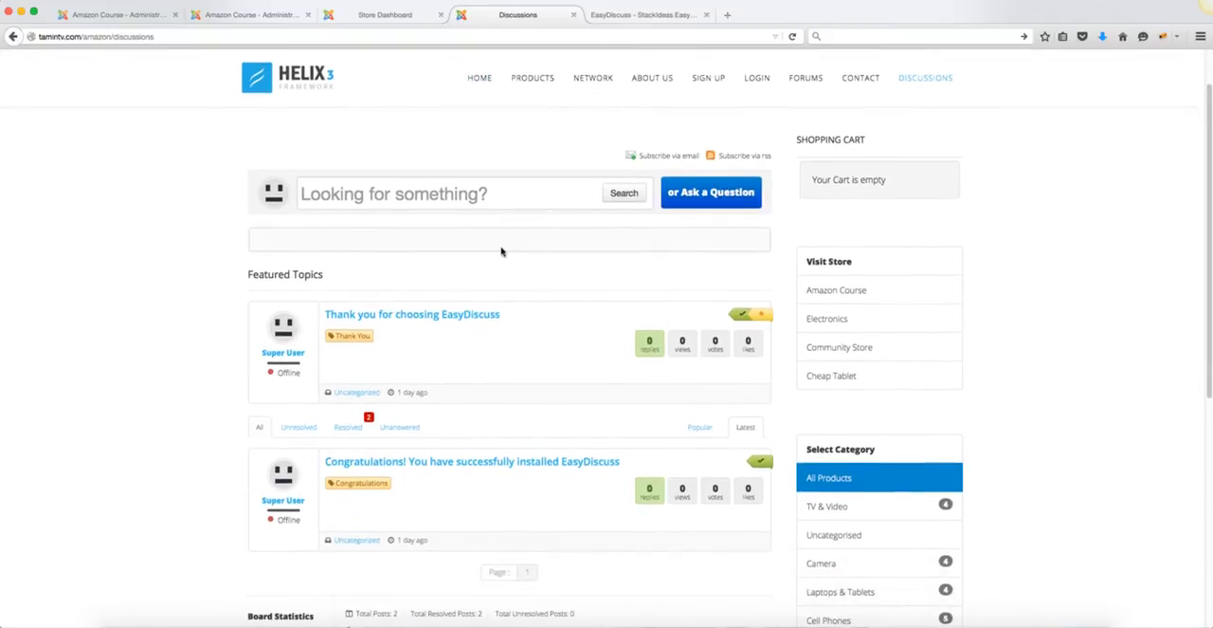
pyautogui.click(450, 194)
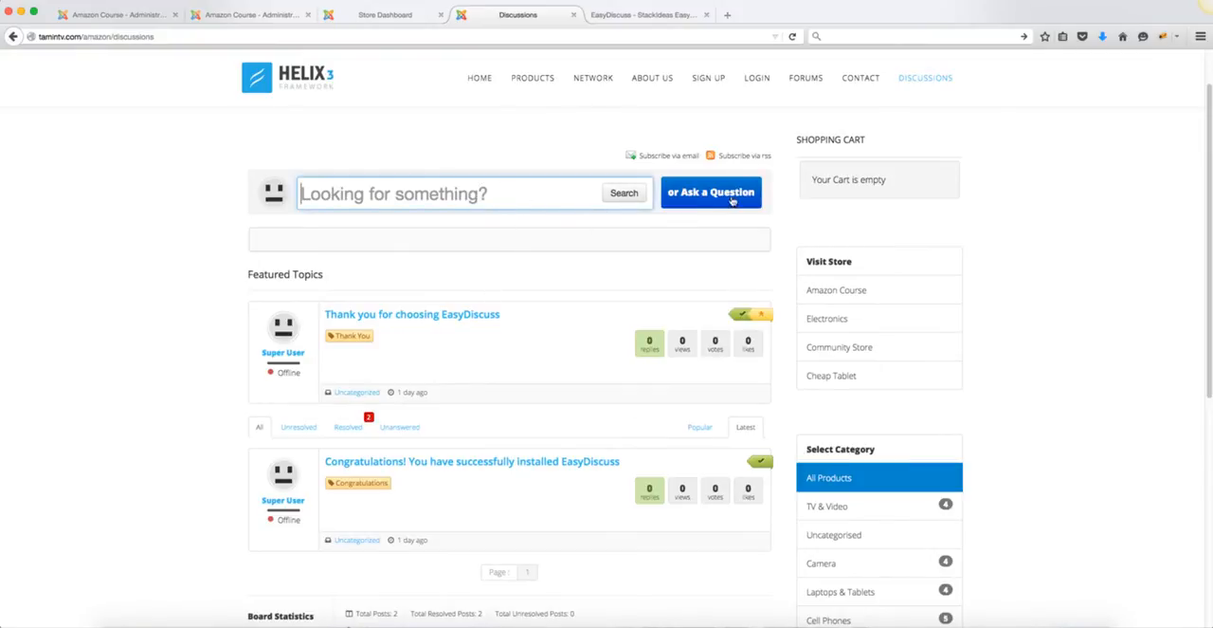
pyautogui.scroll(-5, 545, 295)
pyautogui.scroll(6, 540, 295)
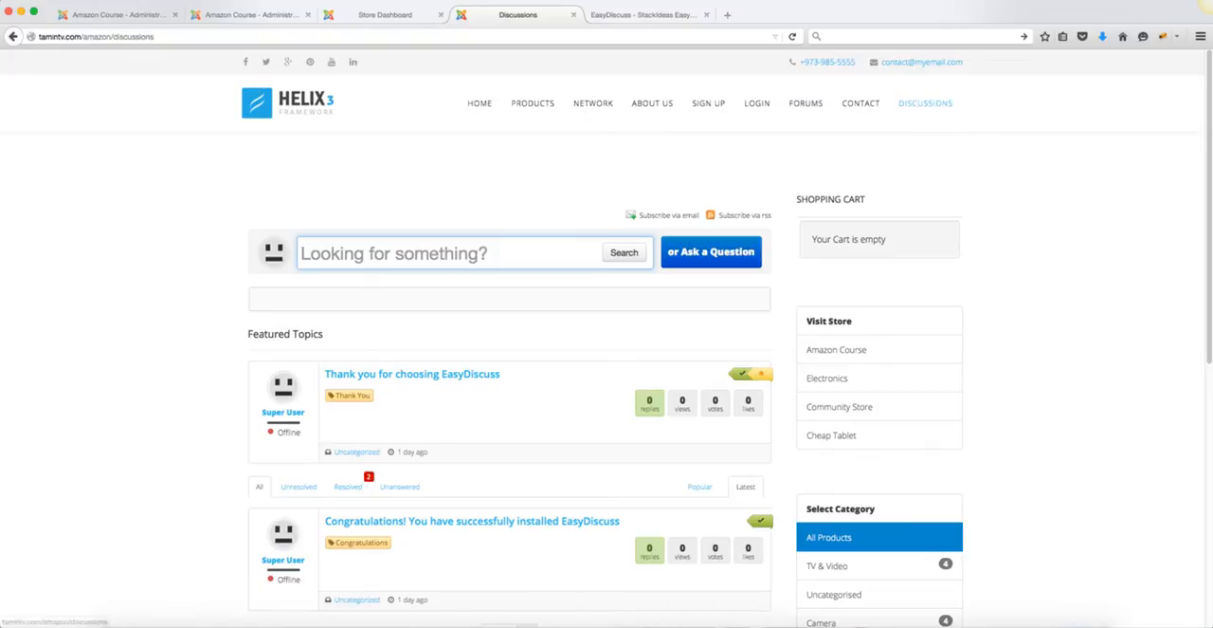
# Step: Open the Main Menu's item list in the administrator and trash the Forums external URL item
pyautogui.click(136, 15)
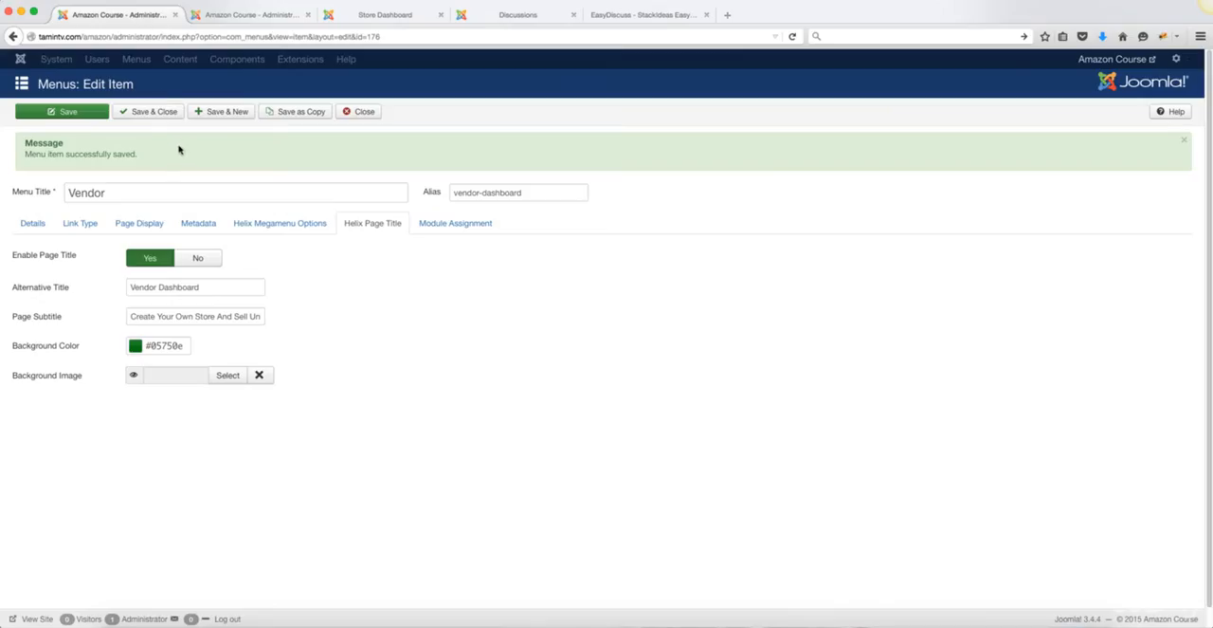
pyautogui.click(221, 17)
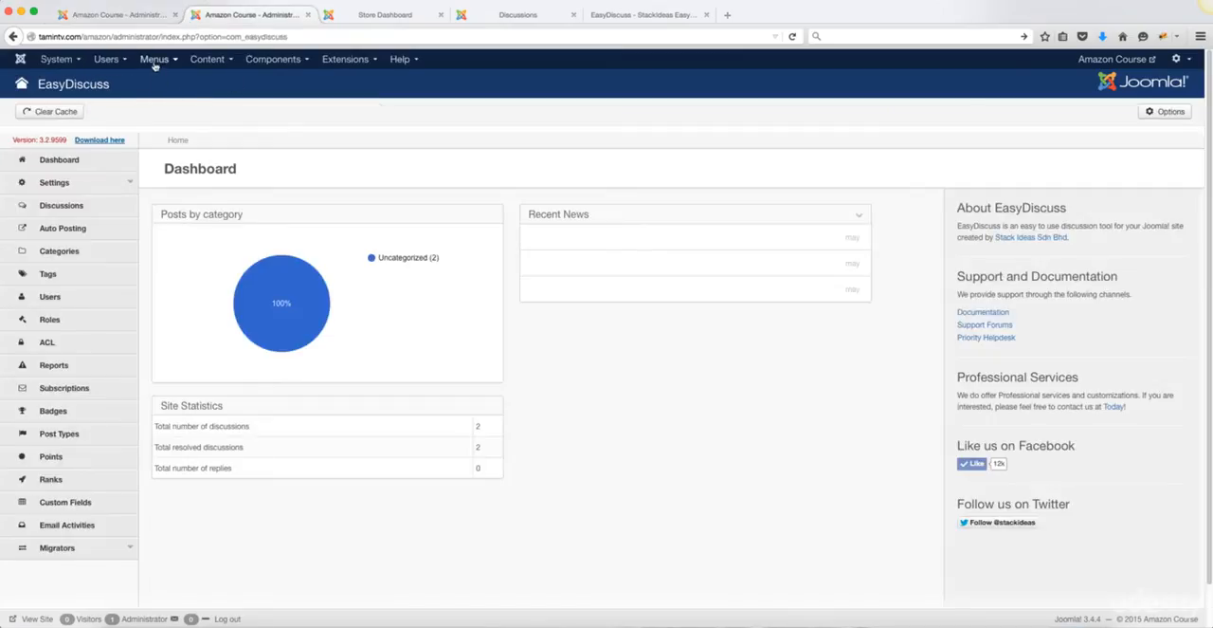
pyautogui.moveTo(153, 58)
pyautogui.click(175, 124)
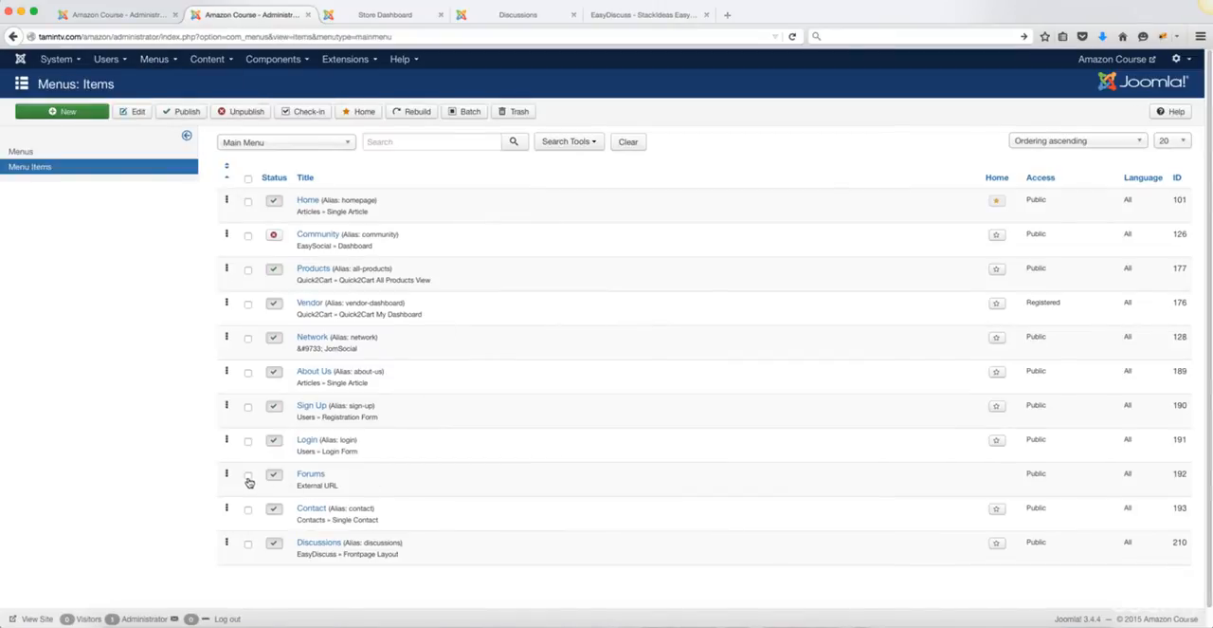
pyautogui.click(248, 477)
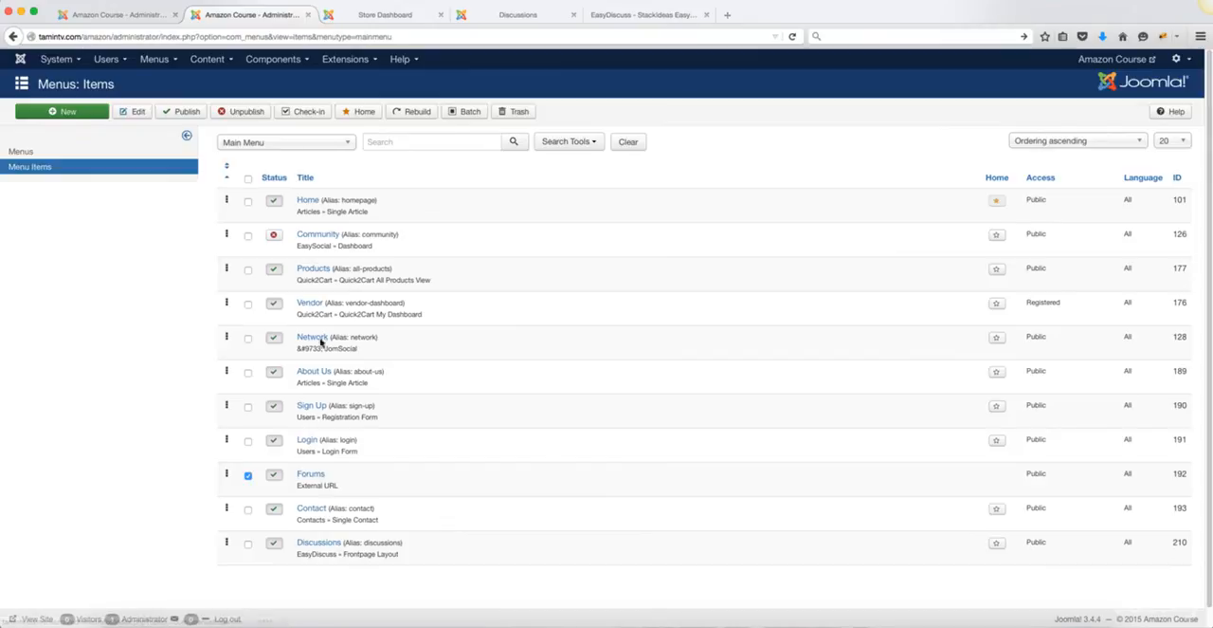
pyautogui.click(519, 111)
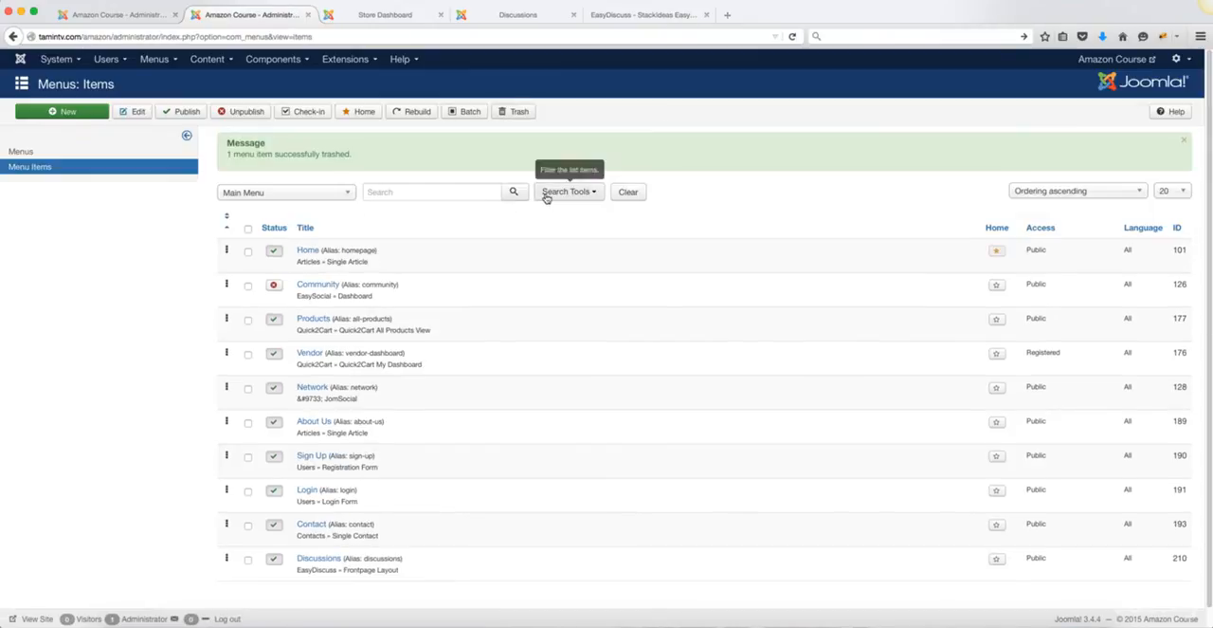
# Step: Filter the menu items by Trashed status and permanently delete the Forums external URL item
pyautogui.click(571, 193)
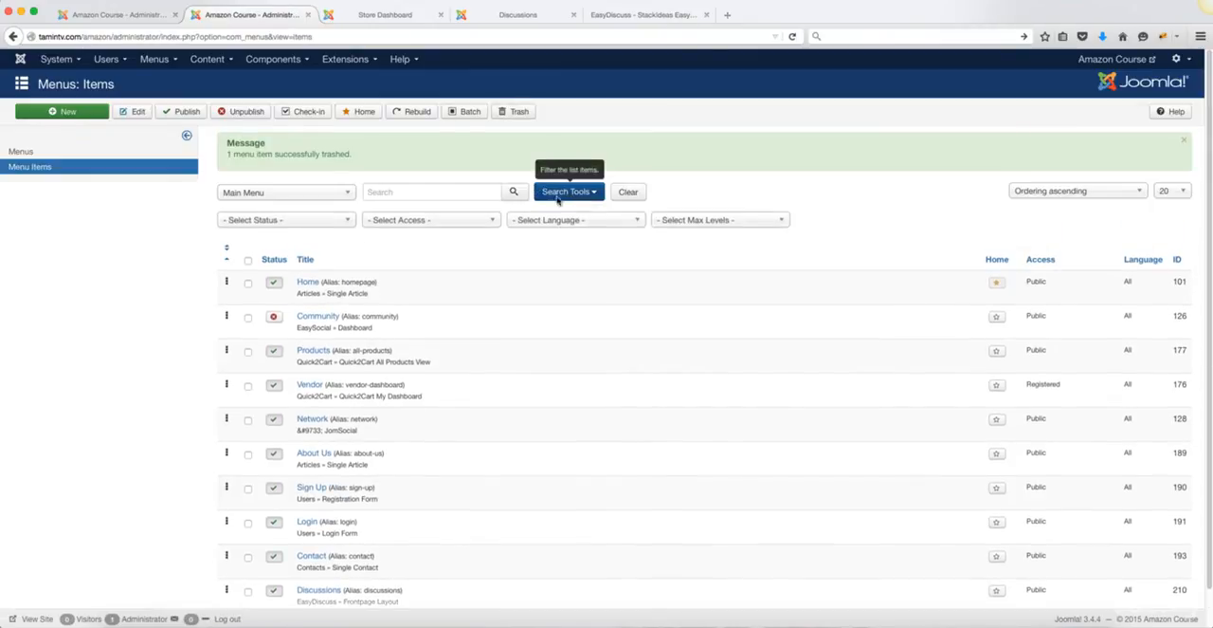
pyautogui.click(321, 221)
pyautogui.click(269, 252)
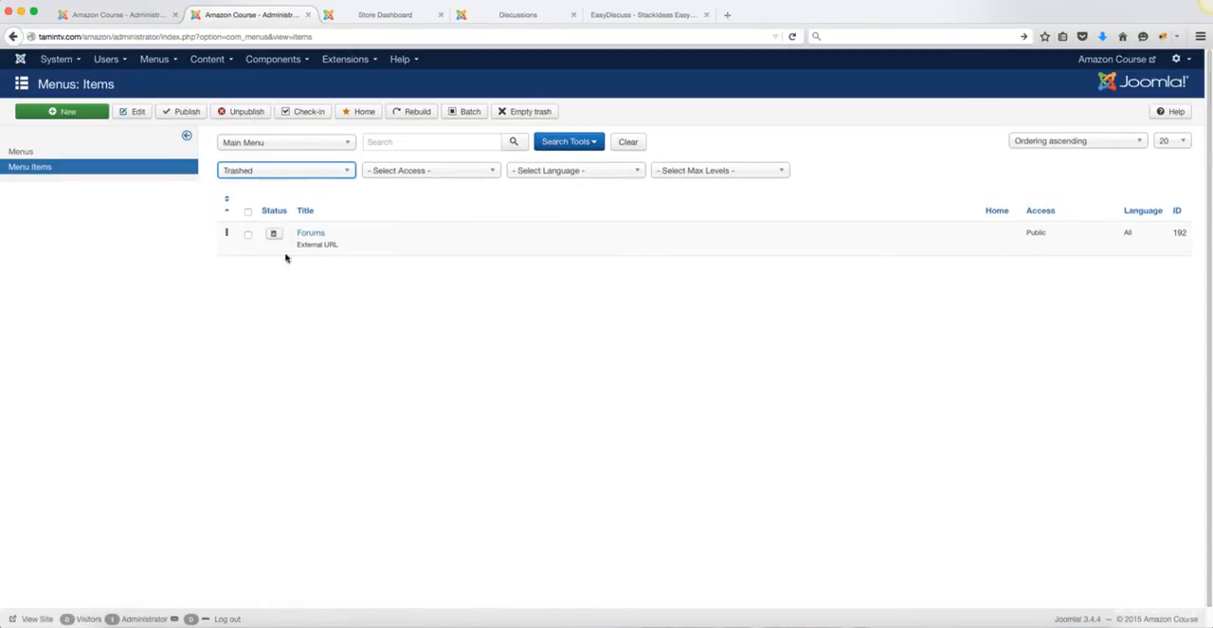
pyautogui.click(248, 235)
pyautogui.click(531, 111)
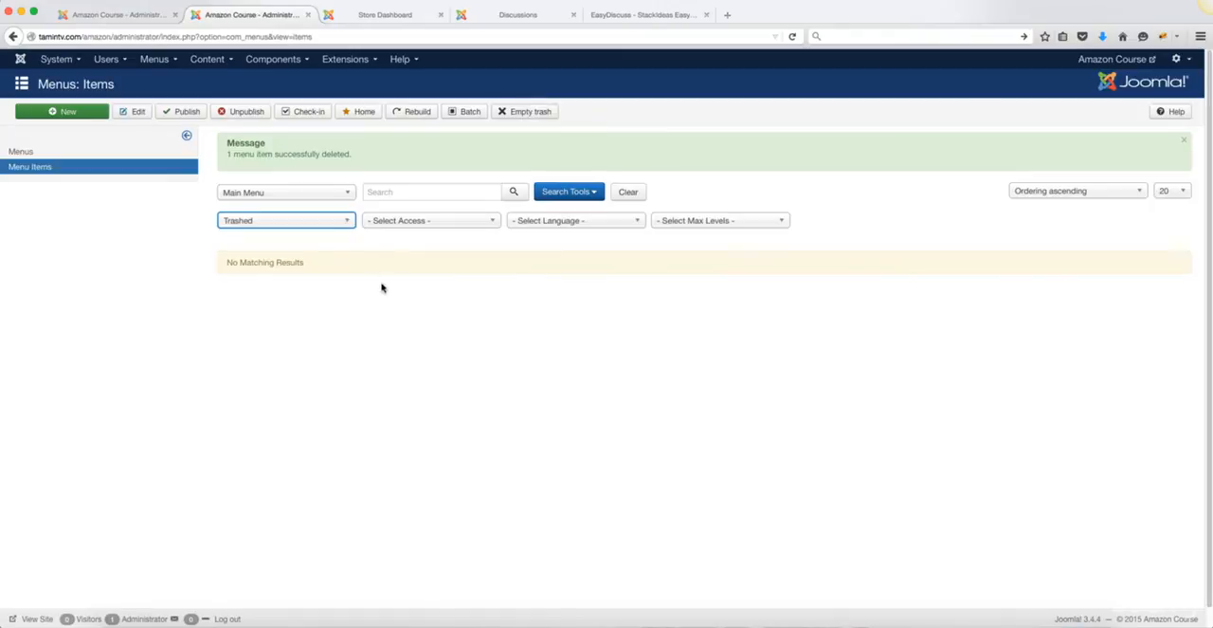
# Step: List the published menu items, rename Discussions to Forums, clear its alias, and save and close the item
pyautogui.click(314, 227)
pyautogui.click(282, 285)
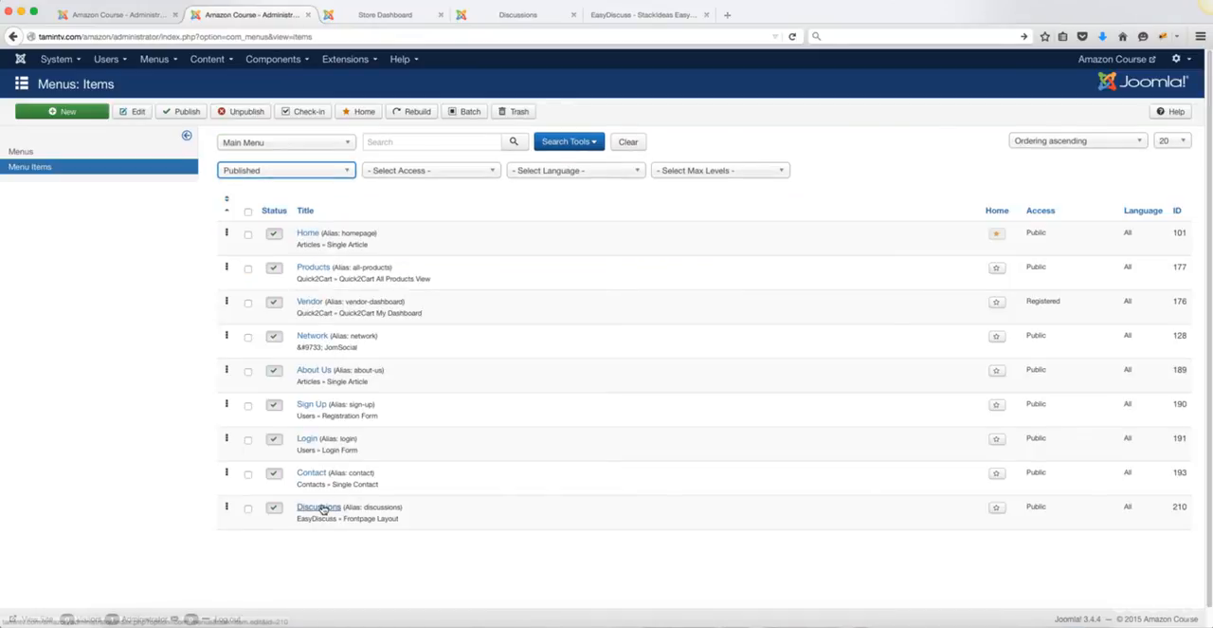
pyautogui.click(322, 509)
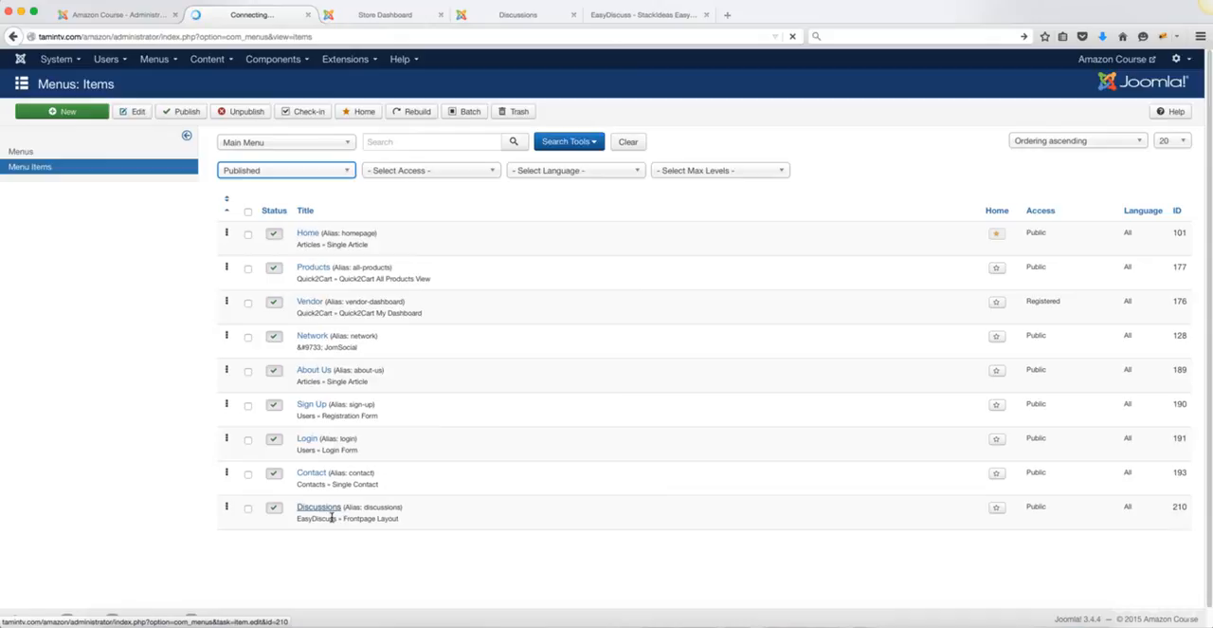
pyautogui.doubleClick(319, 146)
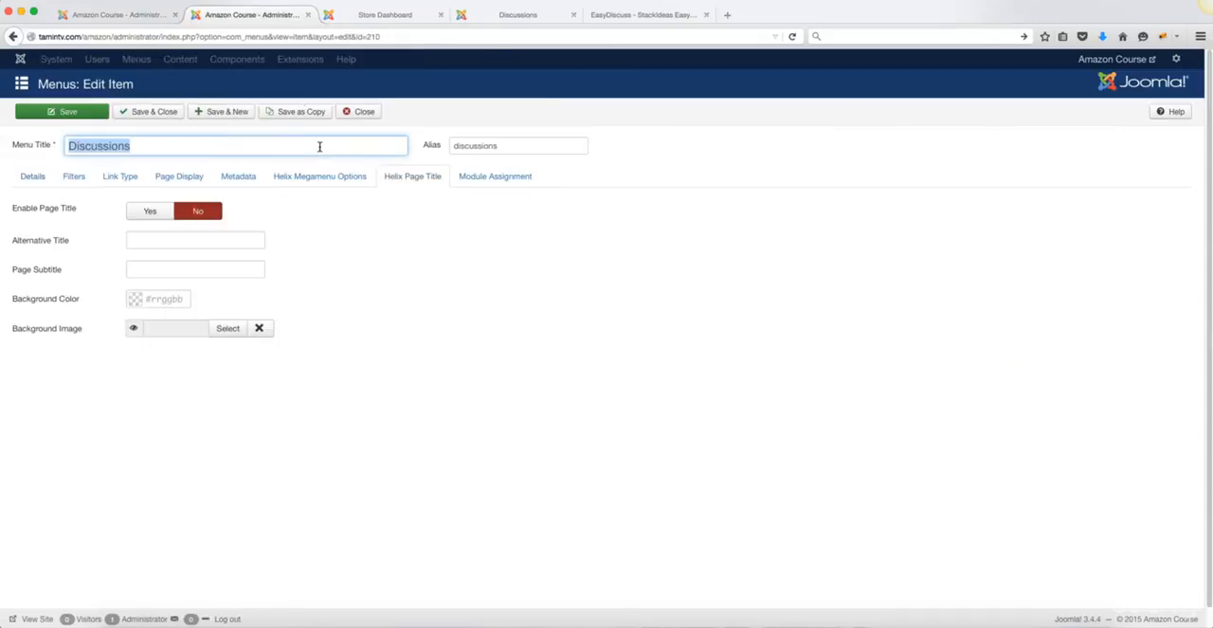
pyautogui.write('Forums')
pyautogui.press('Tab')
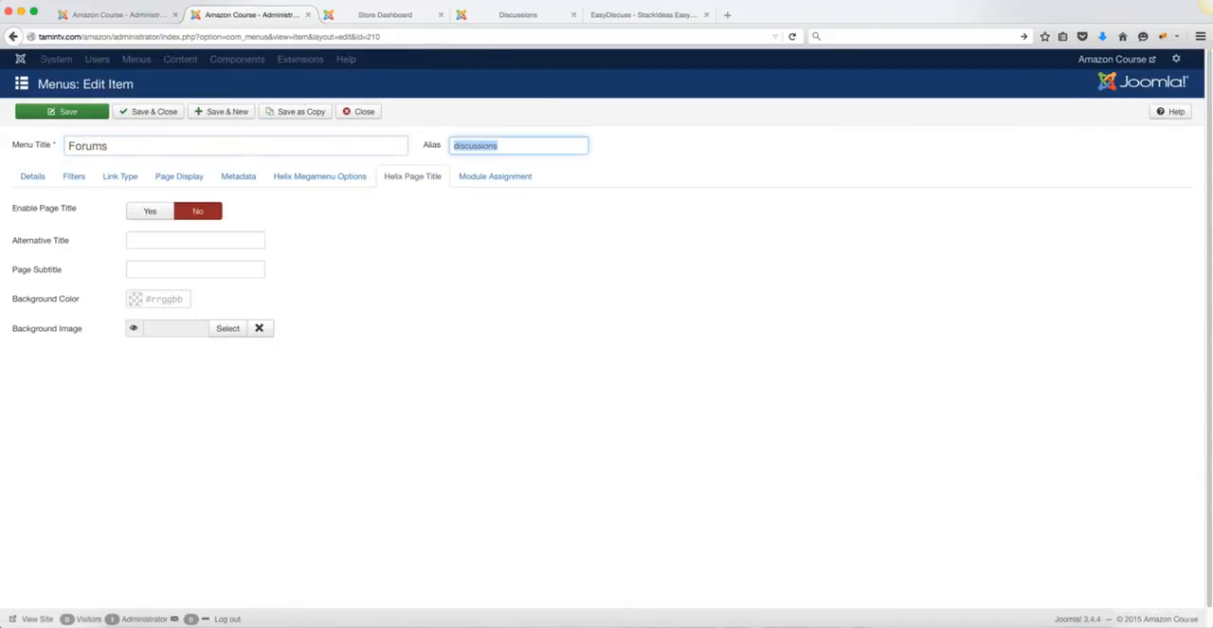
pyautogui.press('BackSpace')
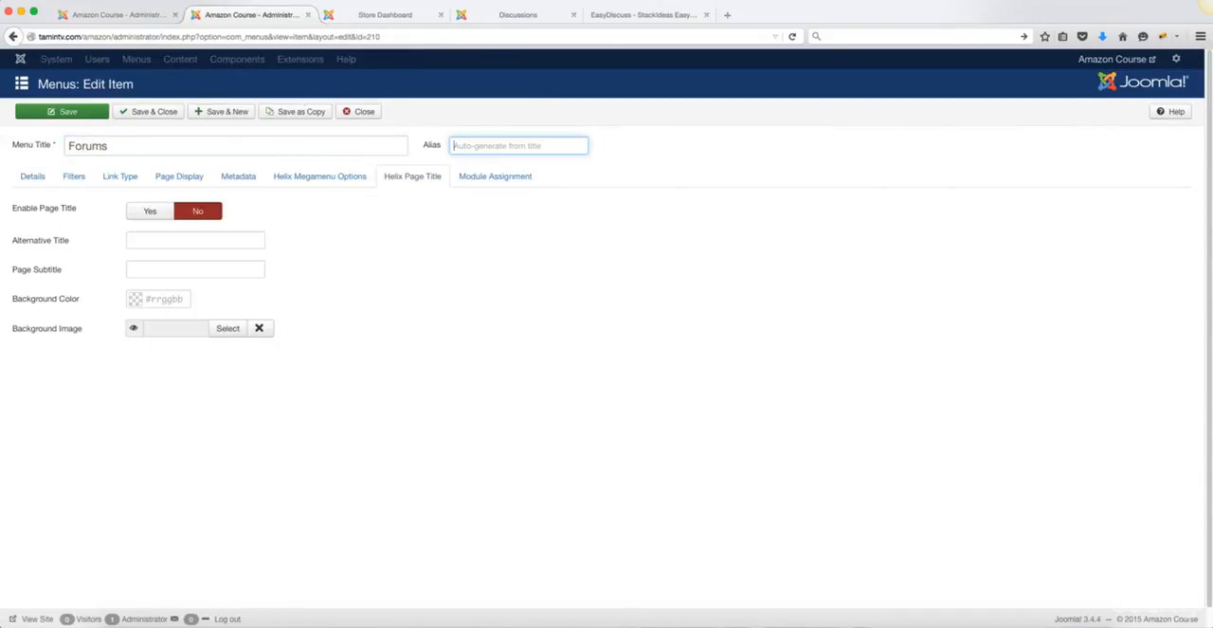
pyautogui.click(151, 114)
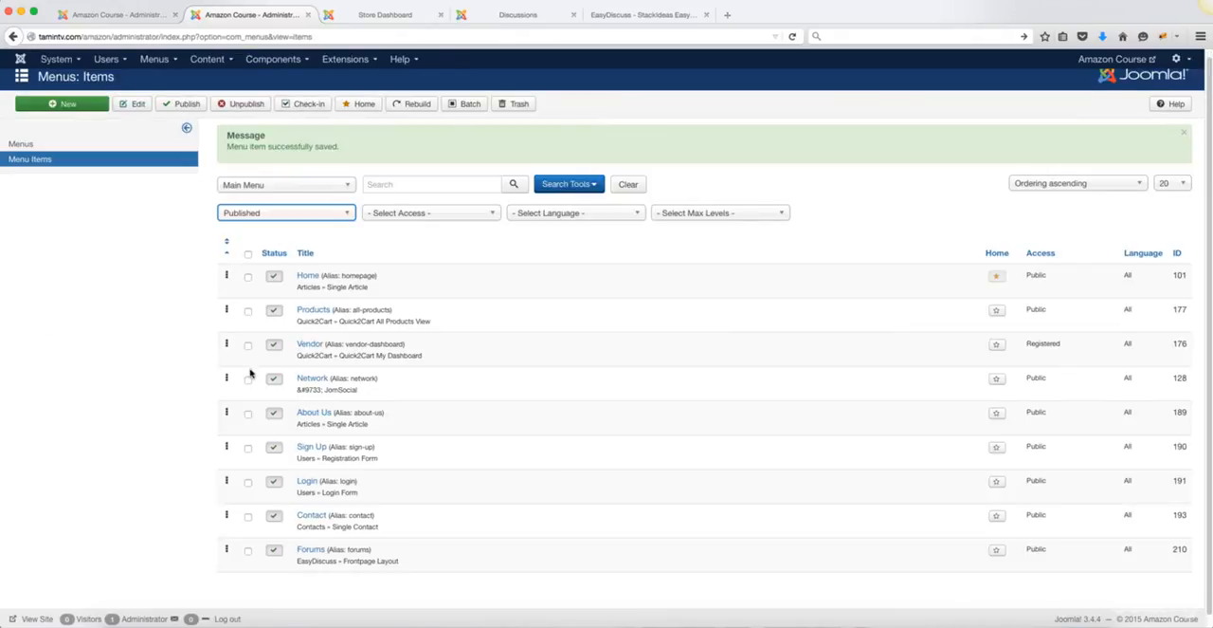
# Step: Close the EasyDiscuss product page, and reorder the main menu with About Us directly below Home and Contact after Forums
pyautogui.click(518, 16)
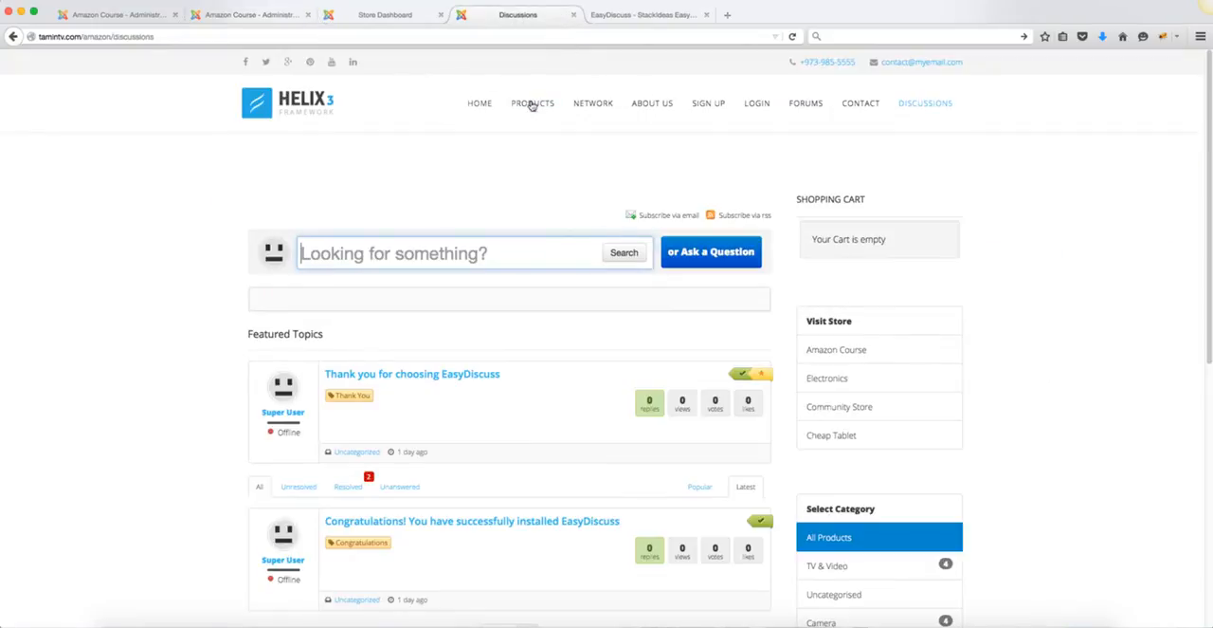
pyautogui.click(706, 14)
pyautogui.click(263, 16)
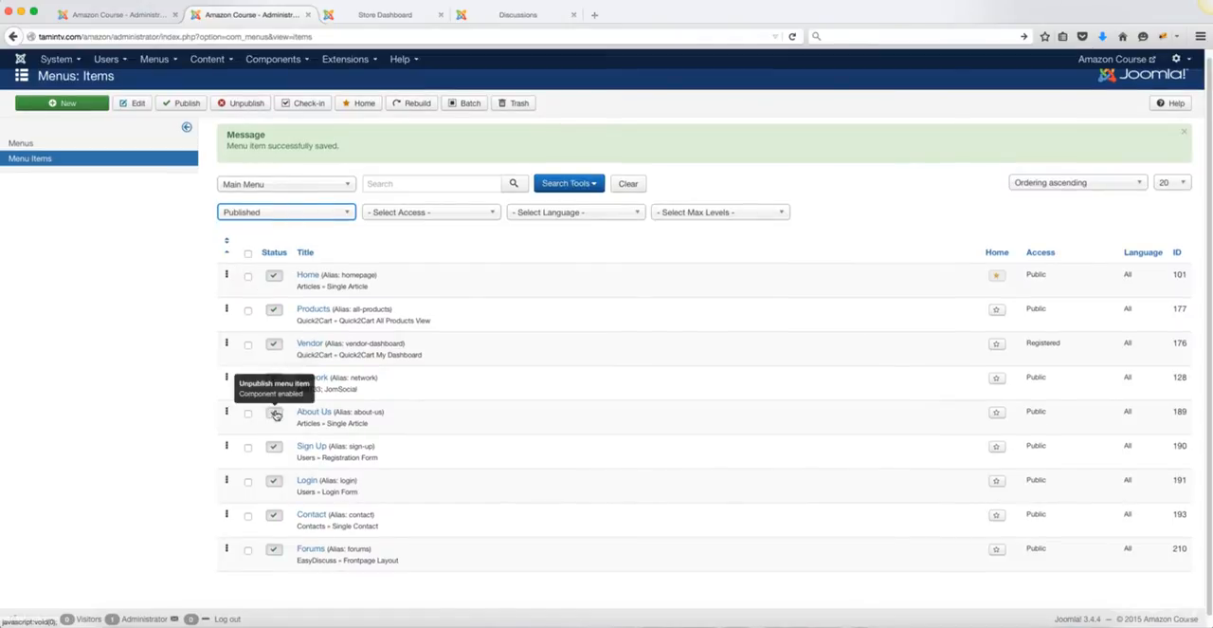
pyautogui.moveTo(225, 412); pyautogui.dragTo(203, 301)
pyautogui.scroll(-1, 233, 408)
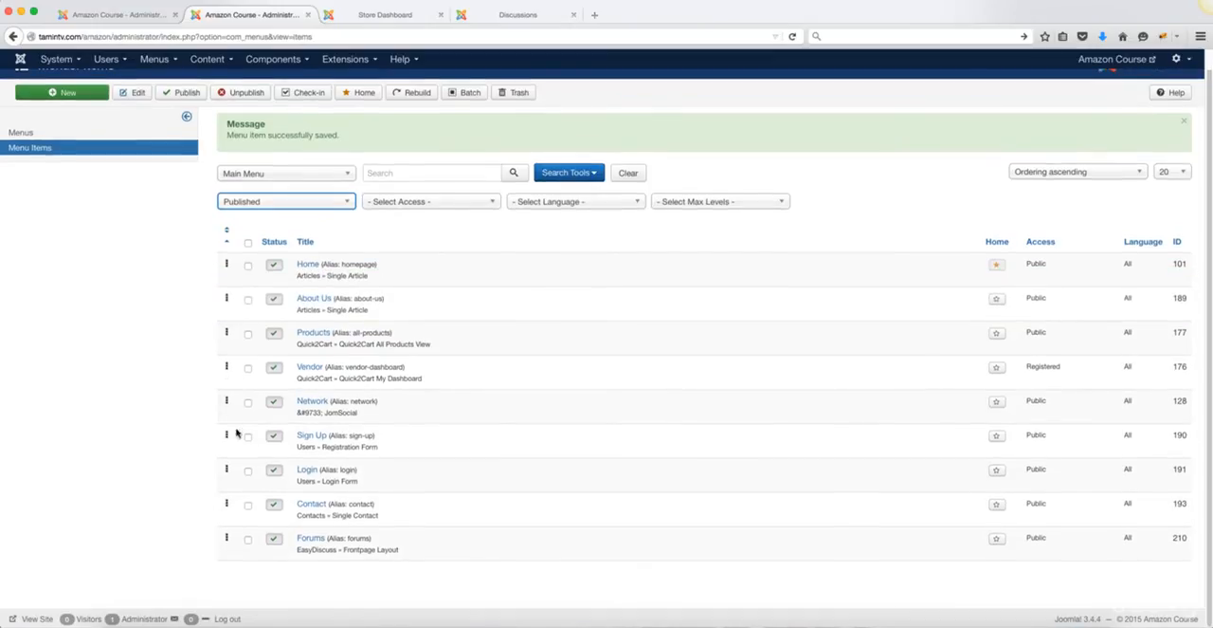
pyautogui.moveTo(225, 502); pyautogui.dragTo(227, 545)
# Step: Load the storefront's home page to check the menu order, and open the Forums page to view its topics
pyautogui.click(533, 17)
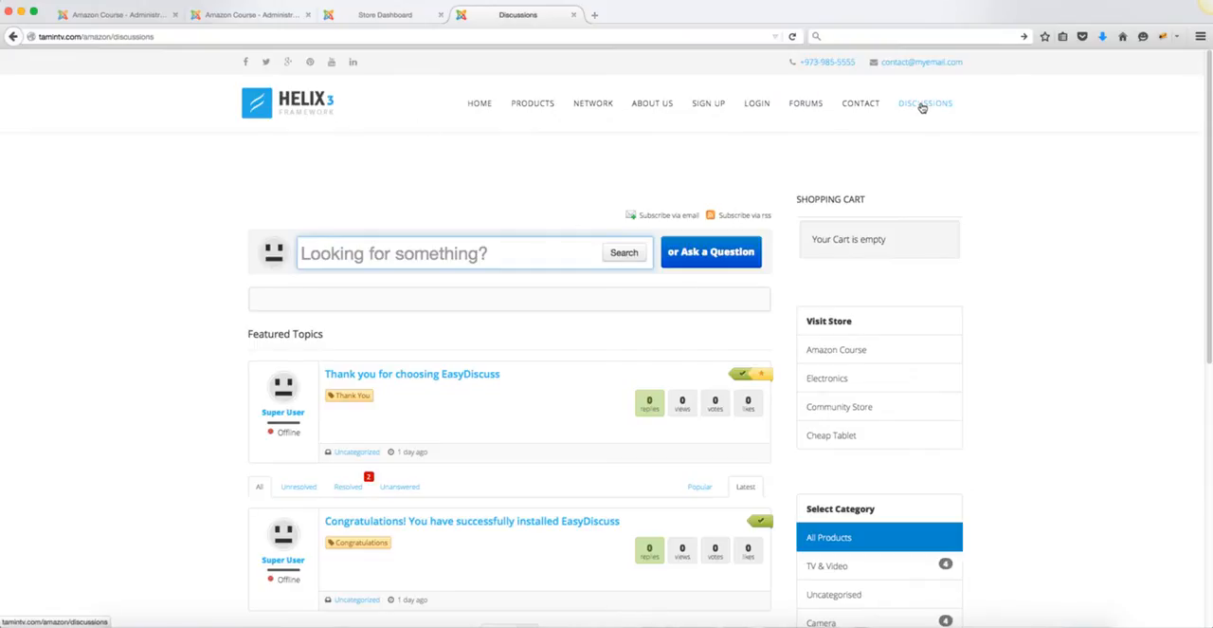
pyautogui.click(300, 106)
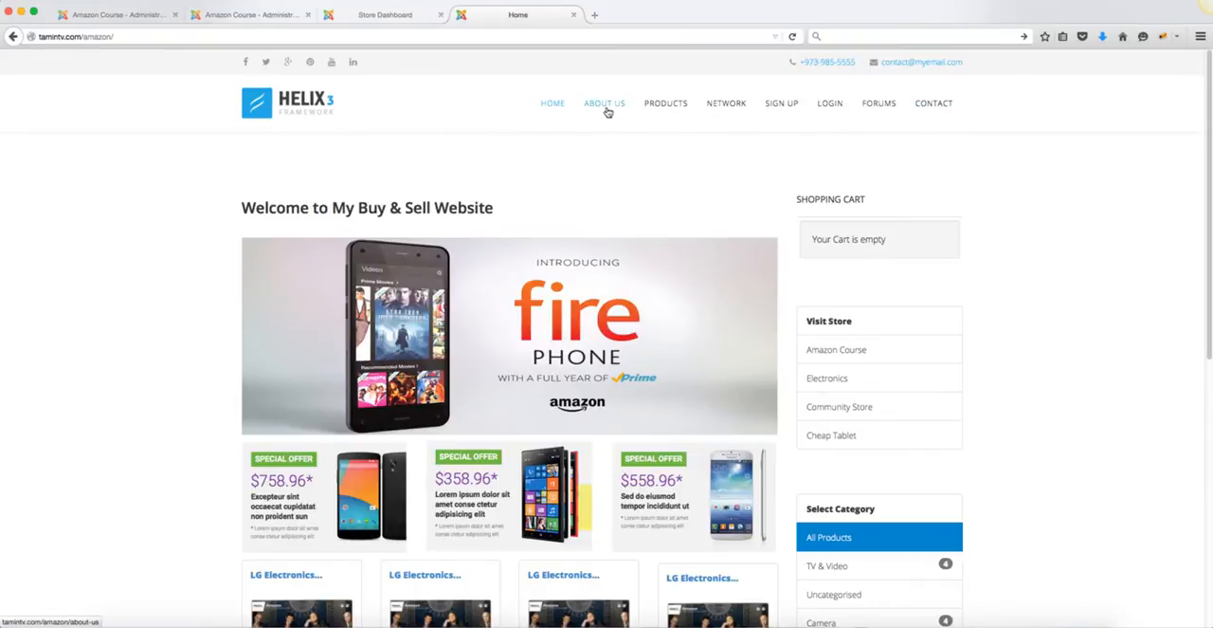
pyautogui.click(891, 106)
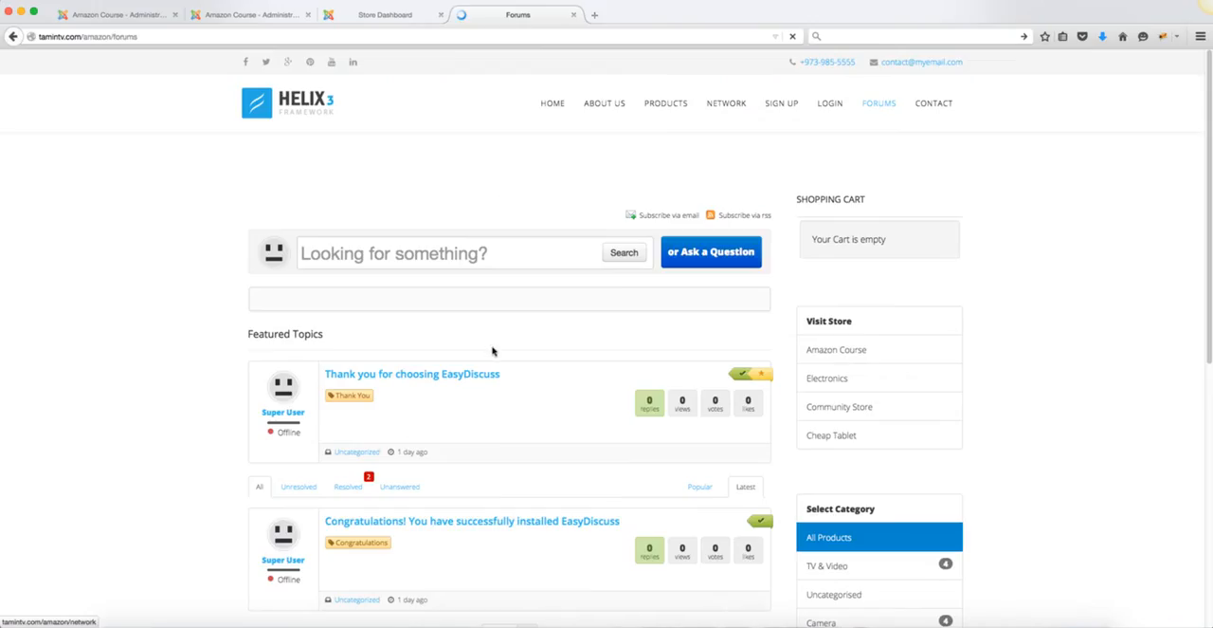
pyautogui.scroll(-2, 615, 349)
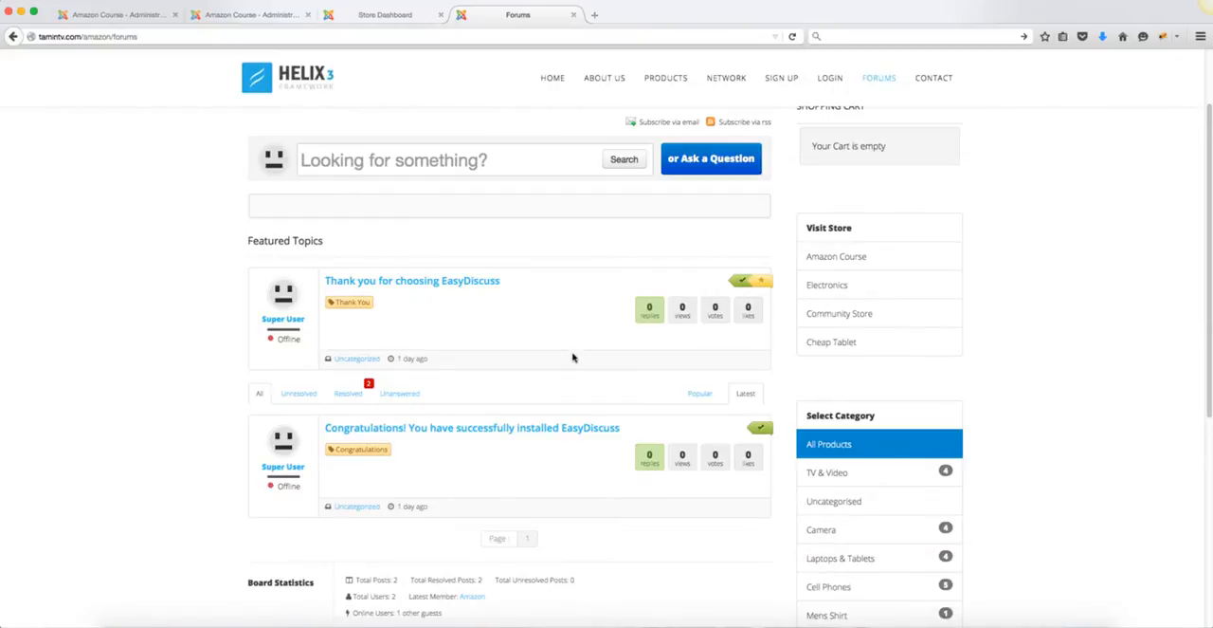
# Step: Open the topic "Thank you for choosing EasyDiscuss" and examine its responses, reply login form and the store's category list
pyautogui.click(453, 286)
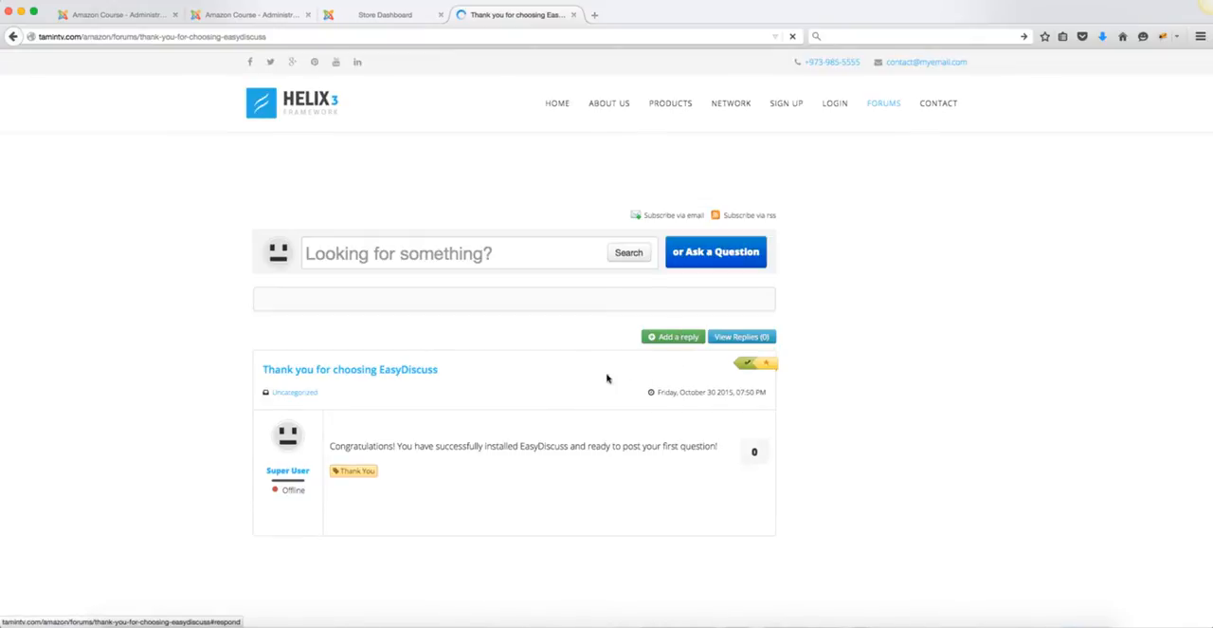
pyautogui.scroll(-7, 450, 456)
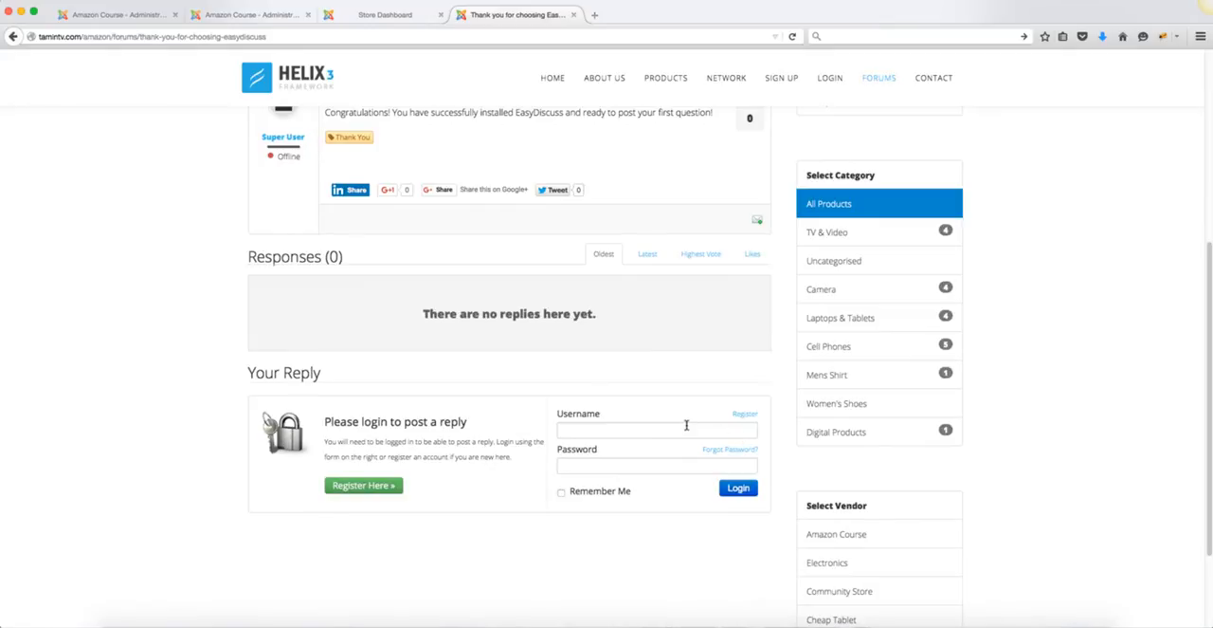
pyautogui.click(686, 426)
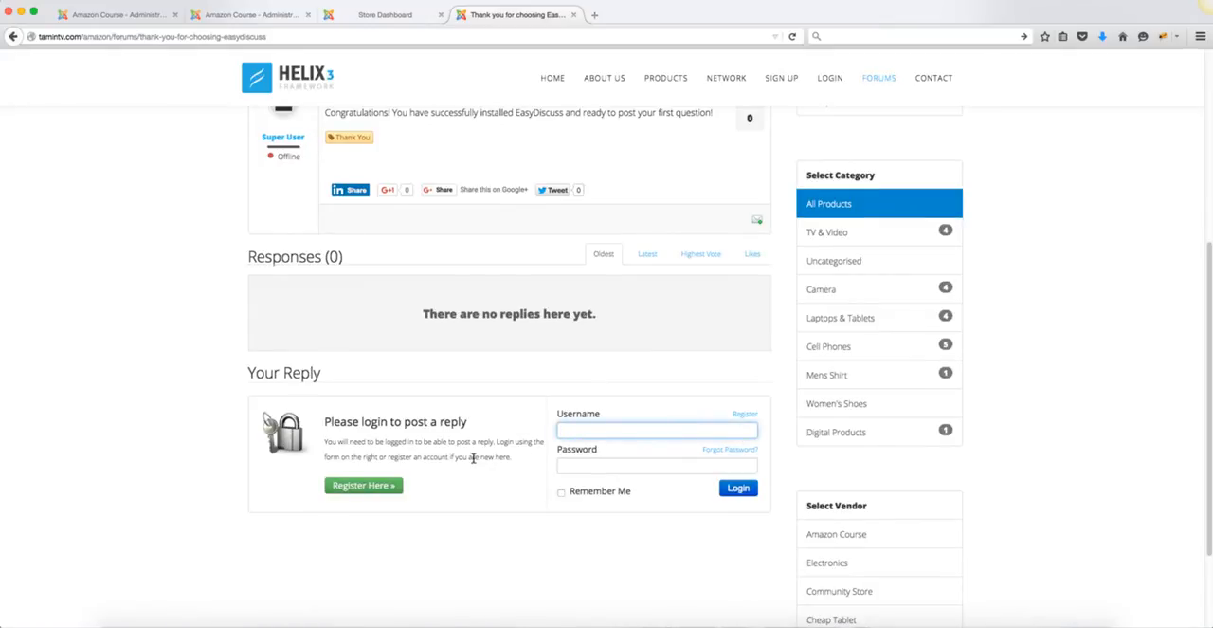
pyautogui.scroll(5, 473, 458)
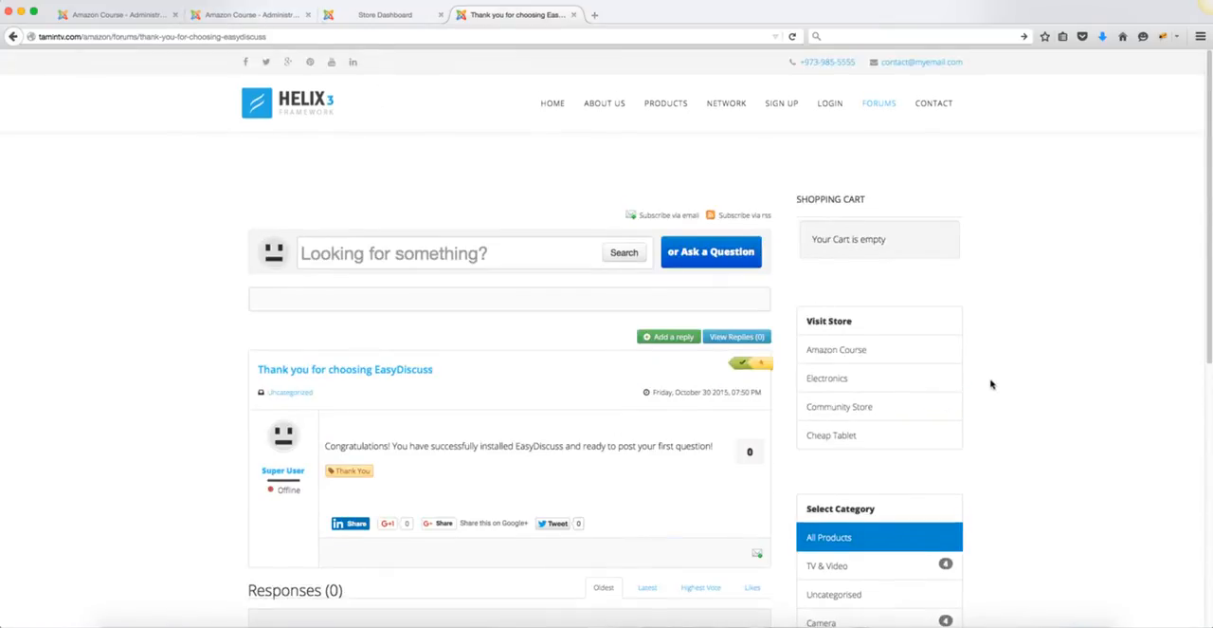
pyautogui.scroll(-5, 992, 388)
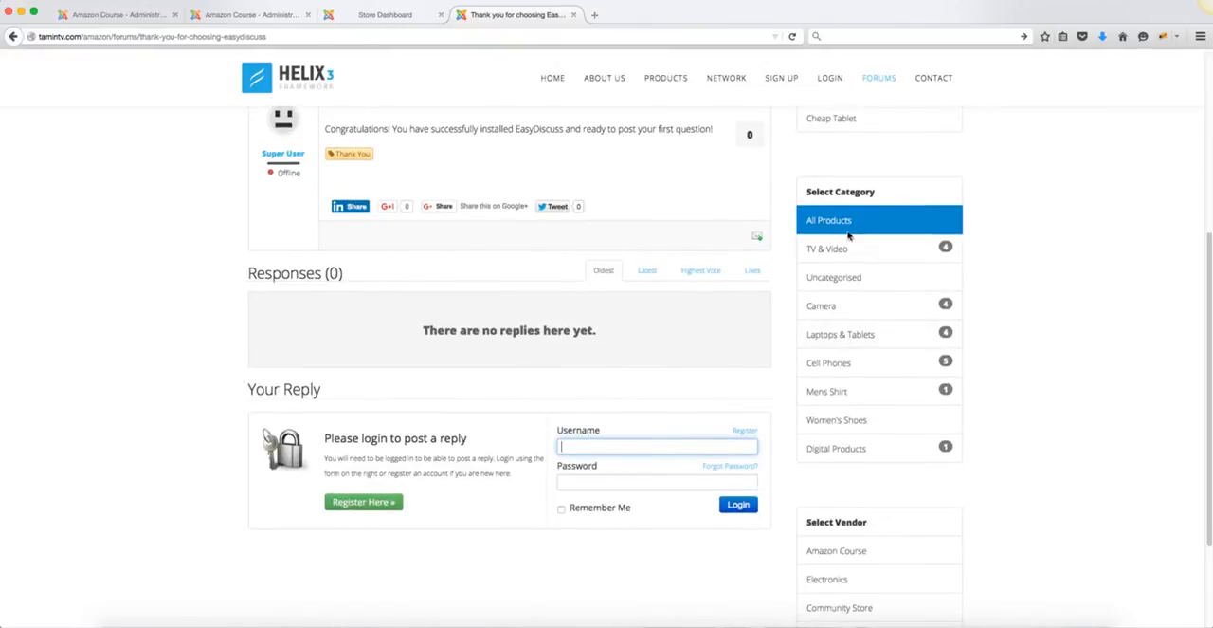
# Step: Go to EasyDiscuss's categories in the administrator and open the Uncategorized category for editing
pyautogui.click(257, 15)
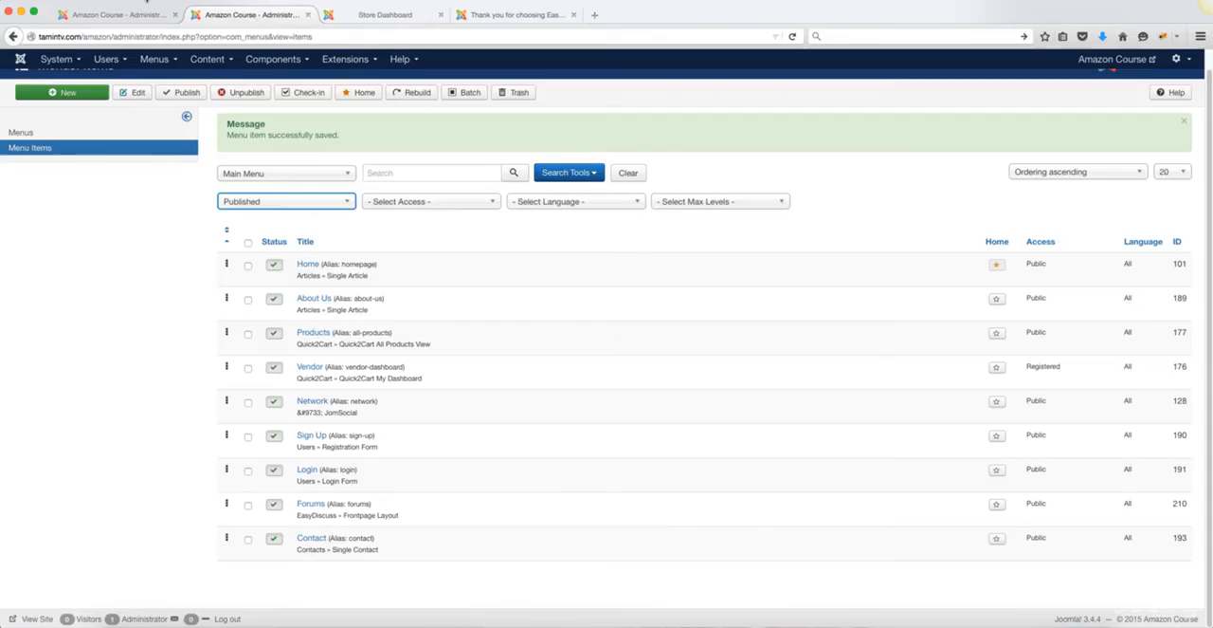
pyautogui.click(300, 60)
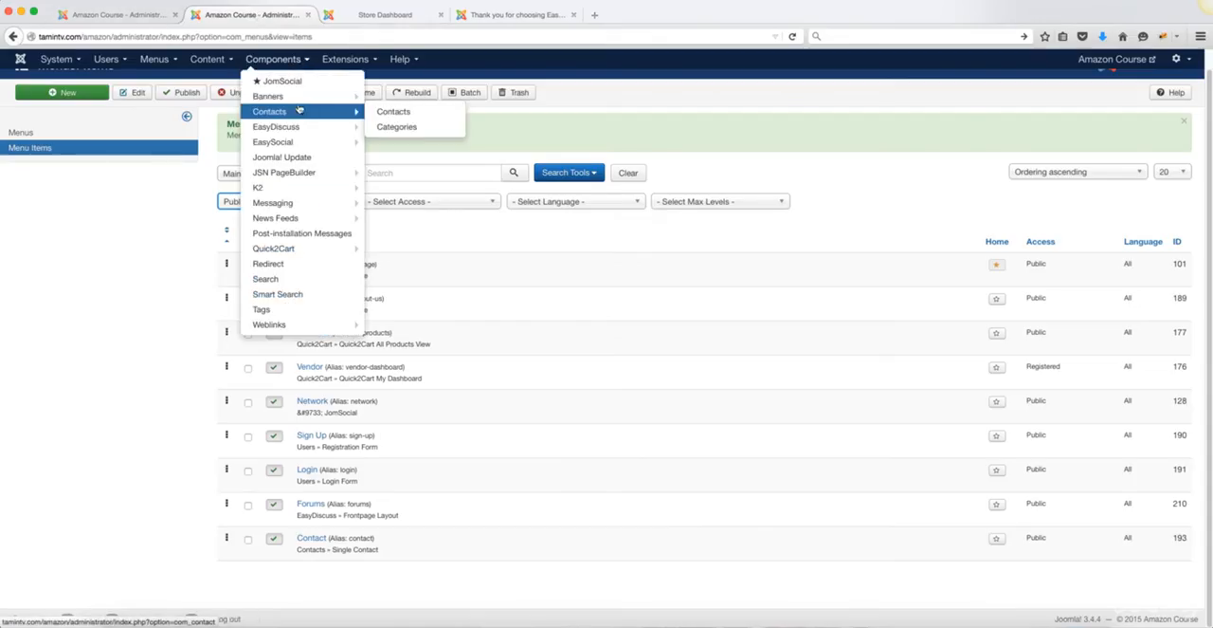
pyautogui.moveTo(303, 137)
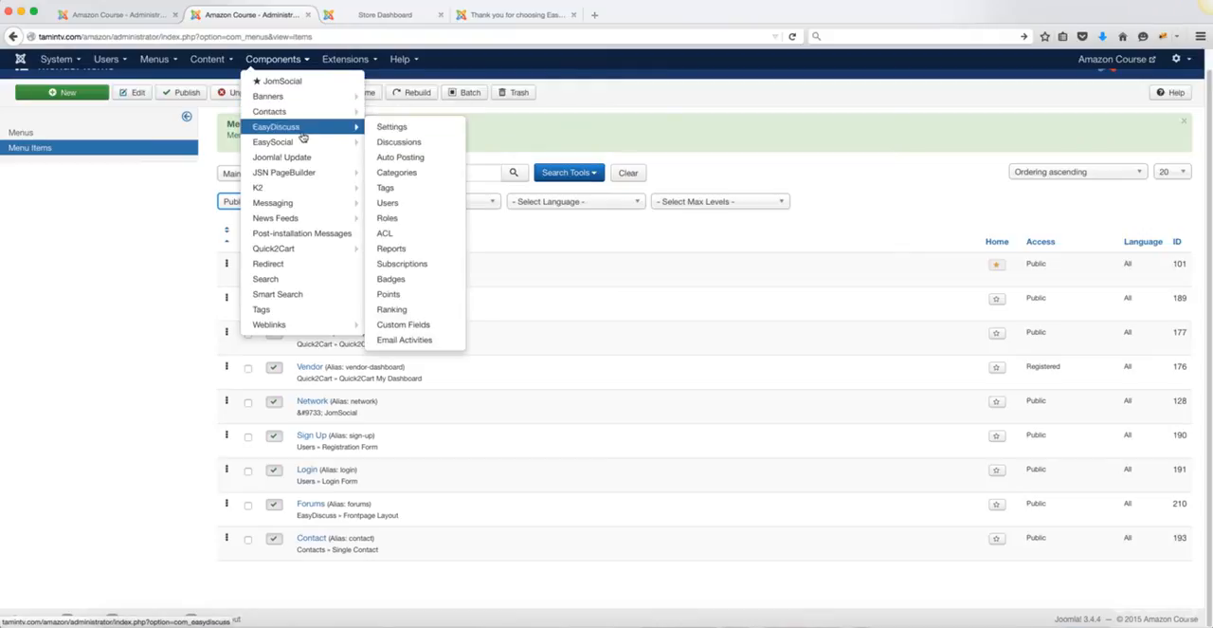
pyautogui.click(391, 172)
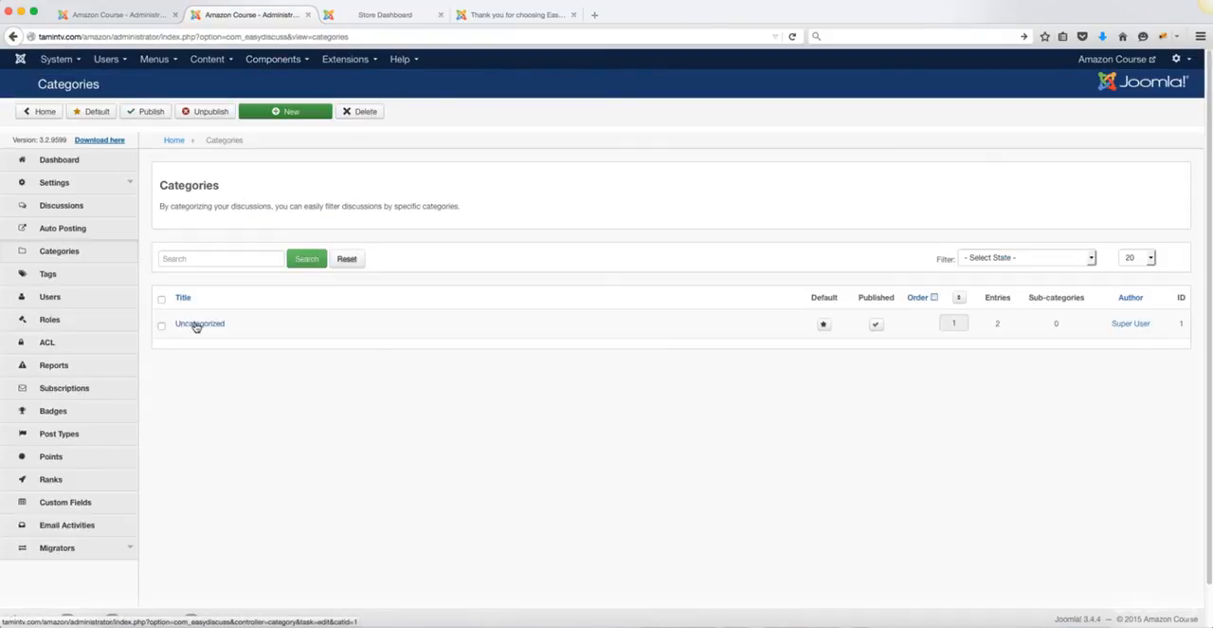
pyautogui.click(196, 324)
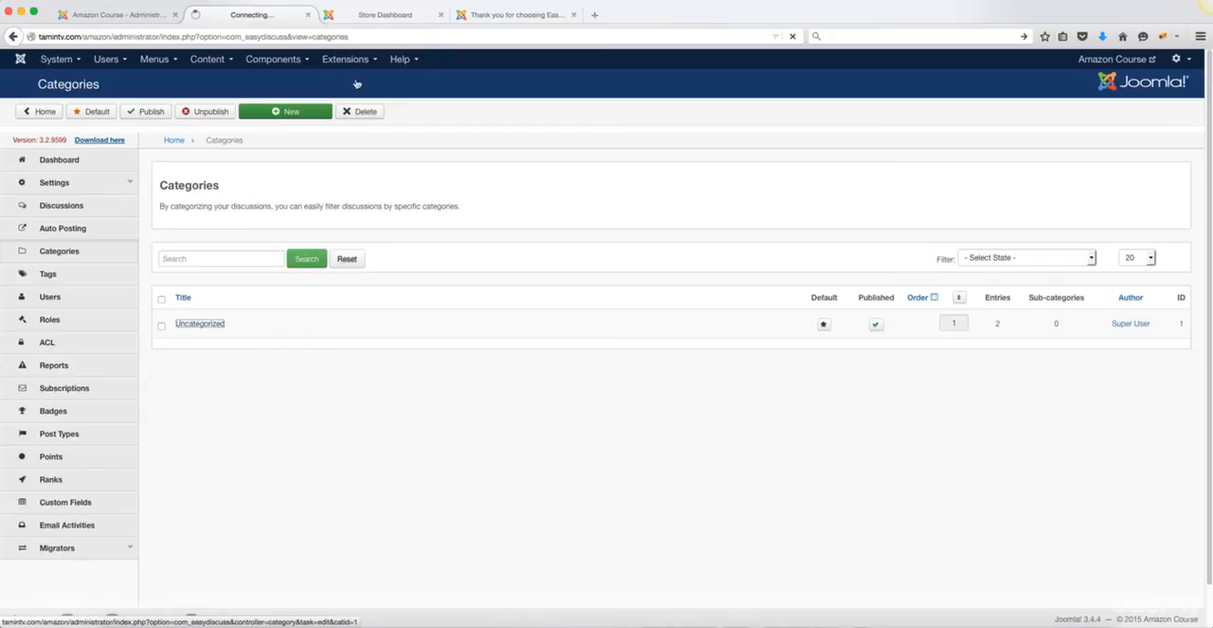
# Step: Check the storefront's category list and retitle the Uncategorized discussion category as TV & Video, clearing its alias
pyautogui.click(491, 16)
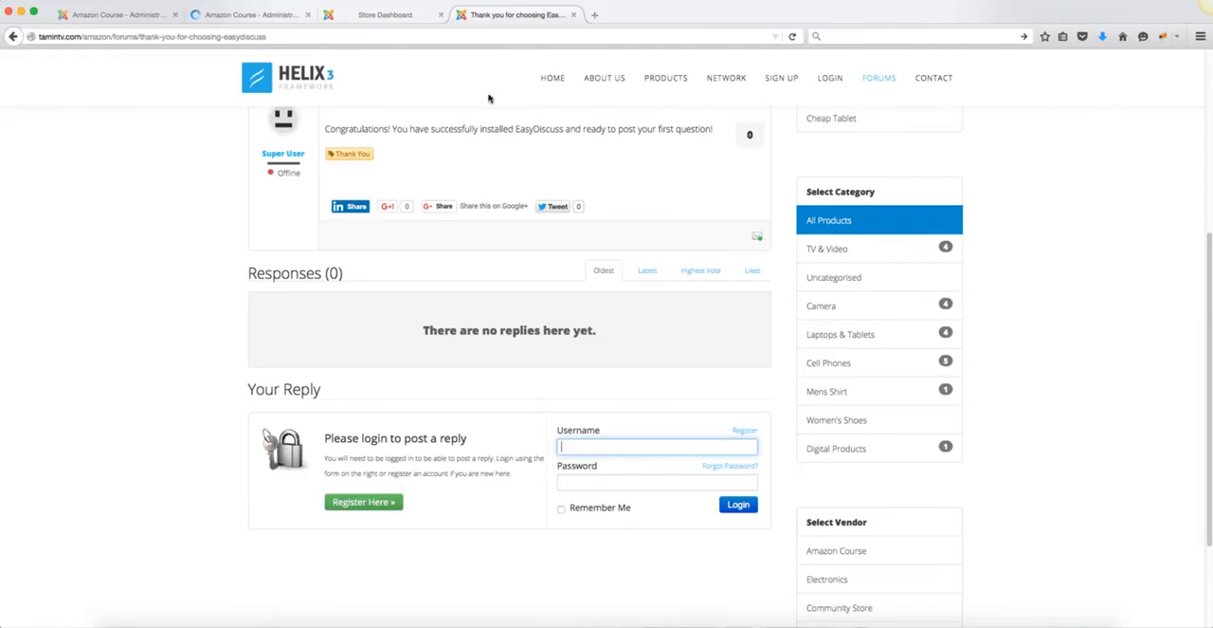
pyautogui.moveTo(444, 17); pyautogui.dragTo(382, 16)
pyautogui.click(266, 15)
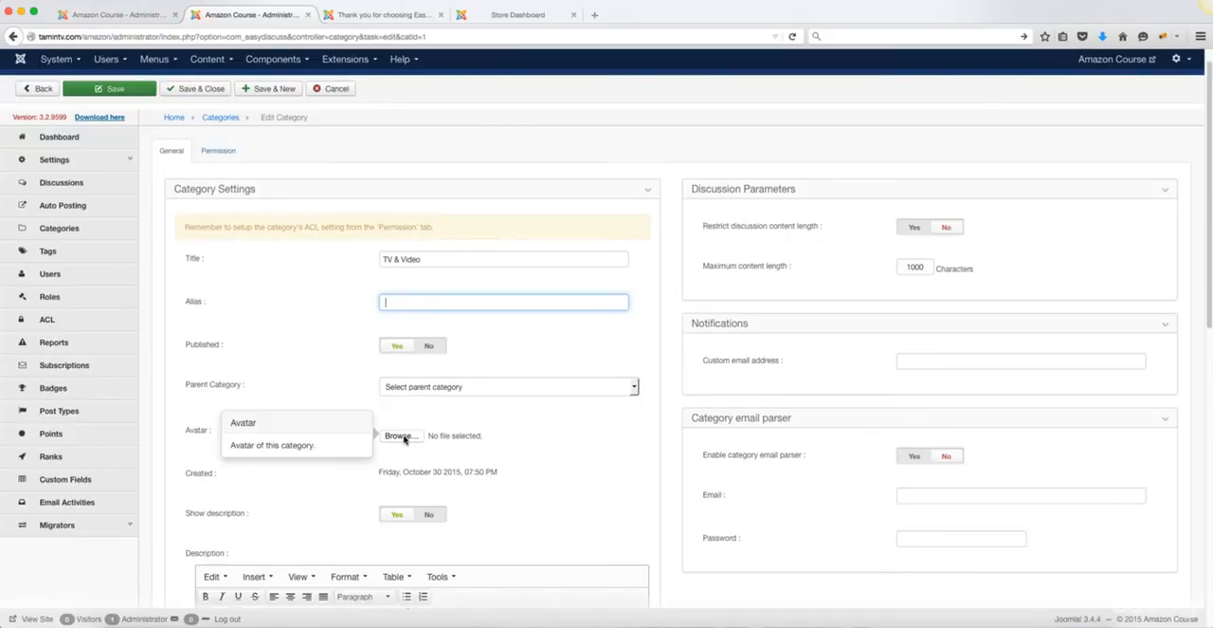
pyautogui.scroll(-2, 503, 455)
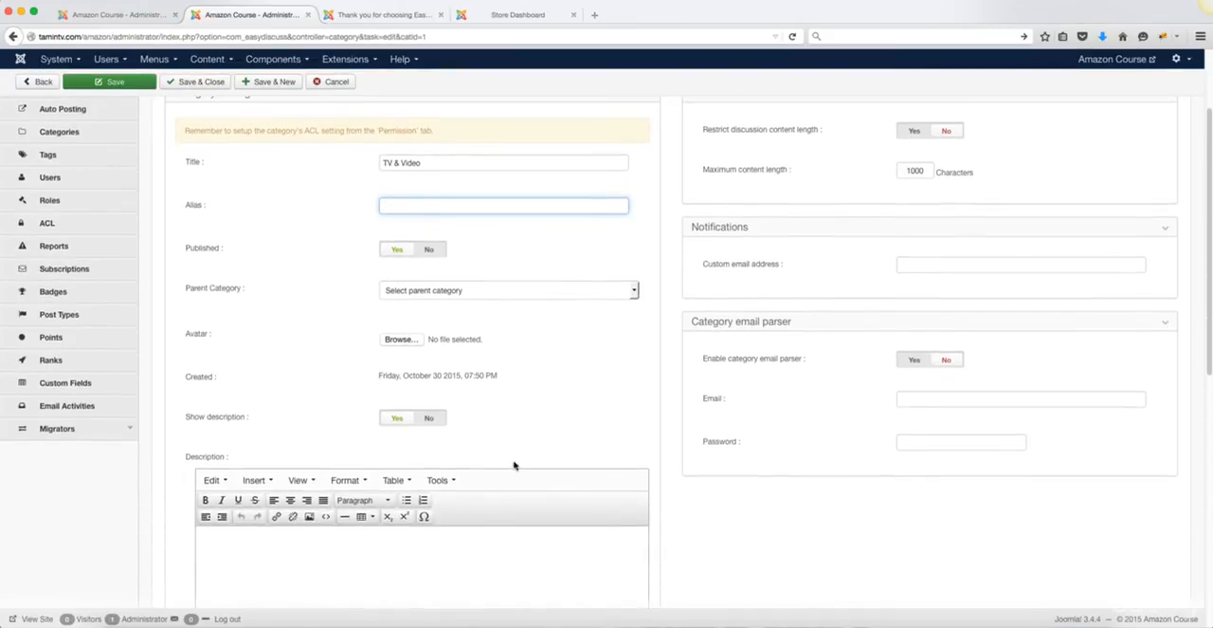
pyautogui.click(435, 585)
pyautogui.scroll(2, 582, 447)
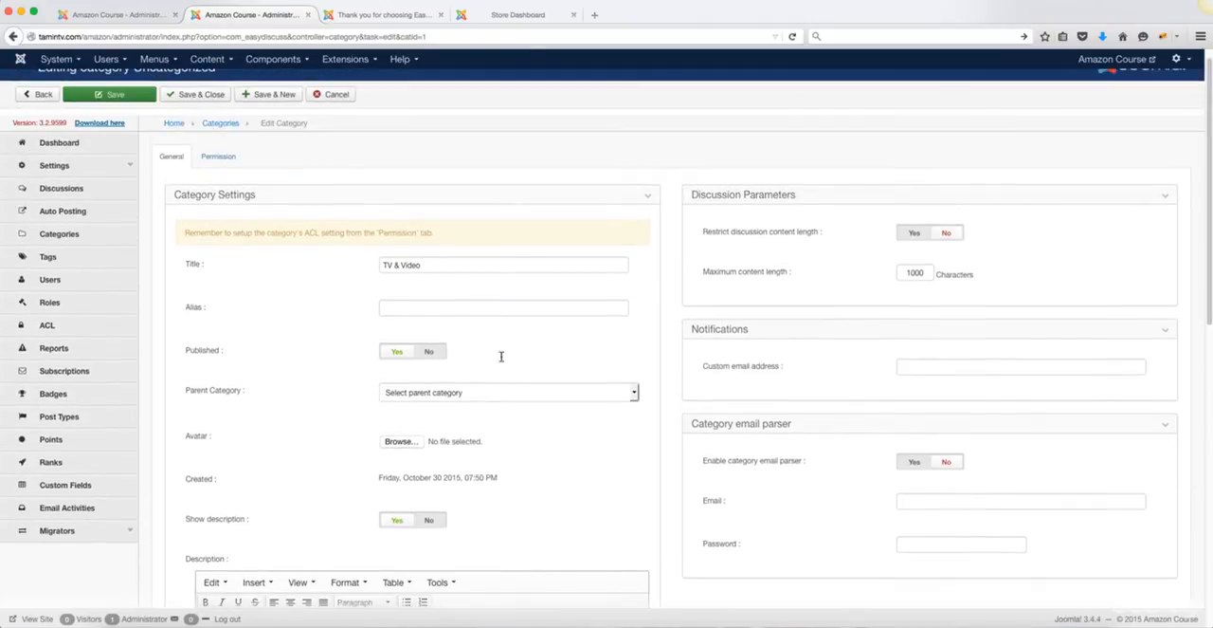
# Step: Permit the Registered and Super Users groups to select the category, view and reply to its discussions, and view replies
pyautogui.click(219, 156)
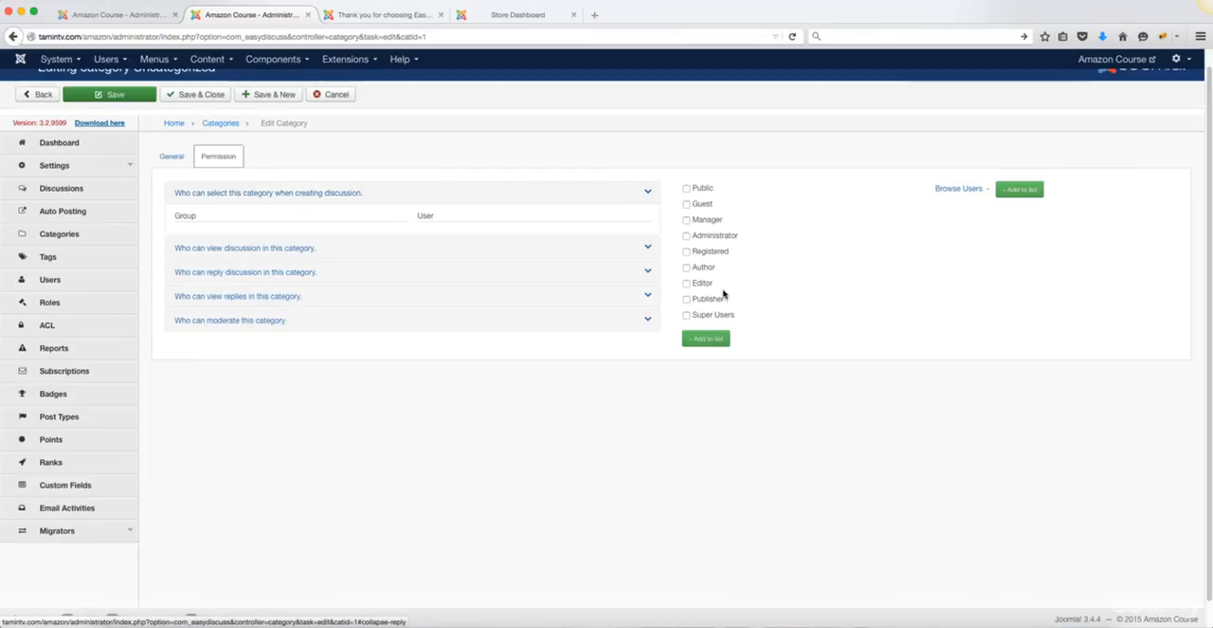
pyautogui.click(687, 252)
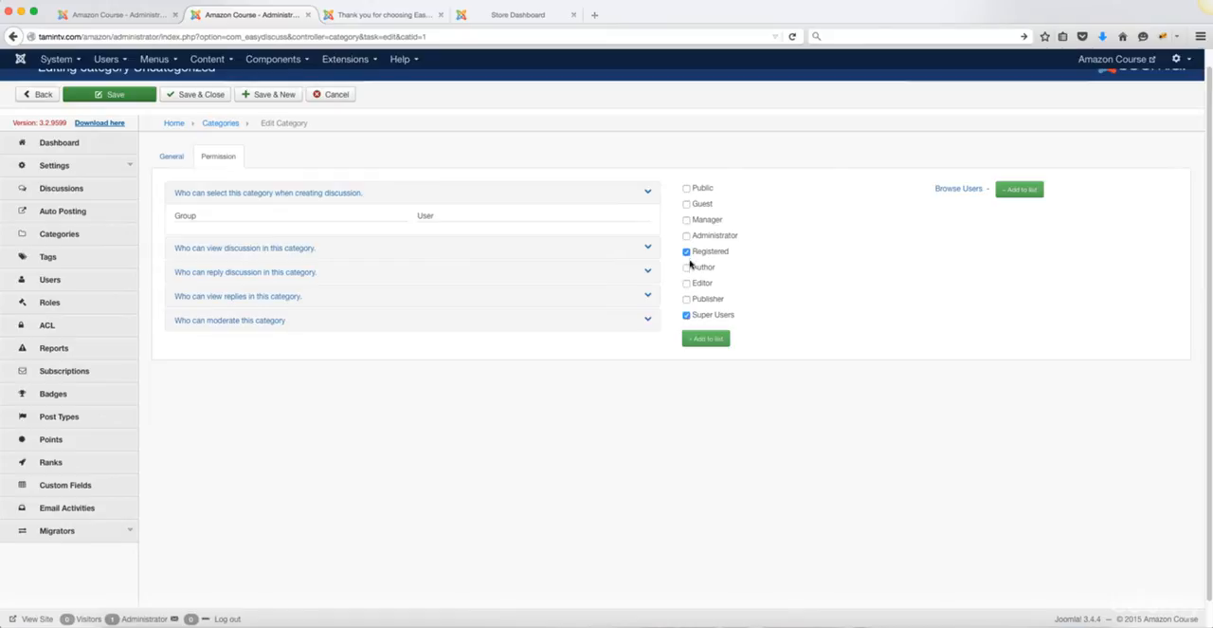
pyautogui.click(712, 339)
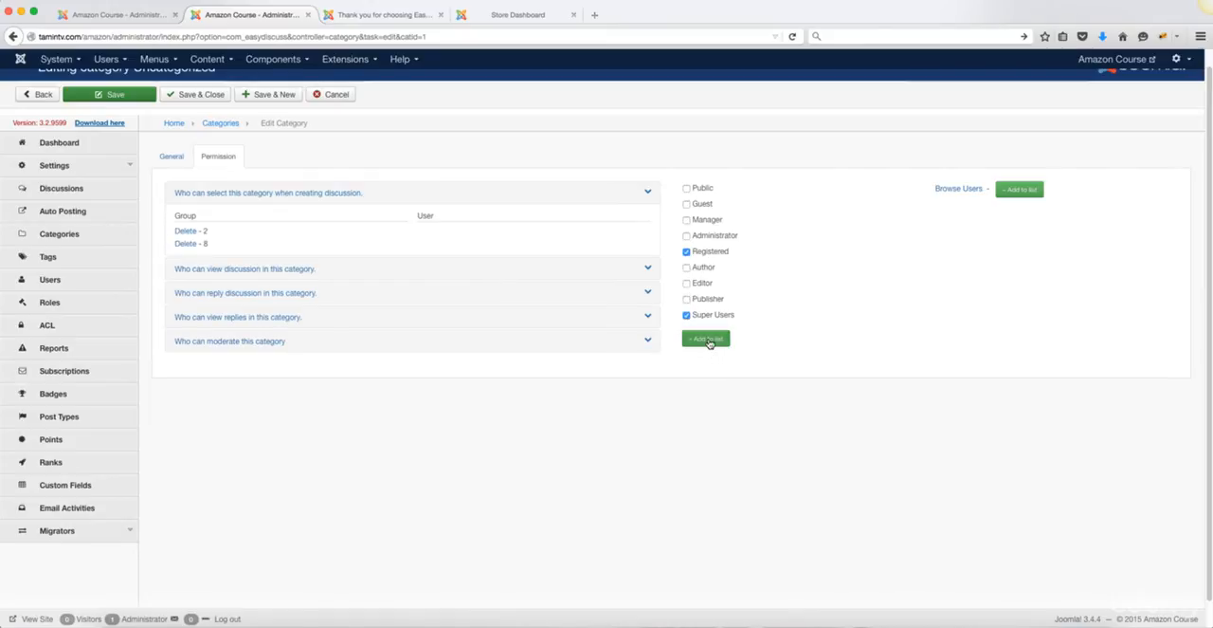
pyautogui.click(648, 269)
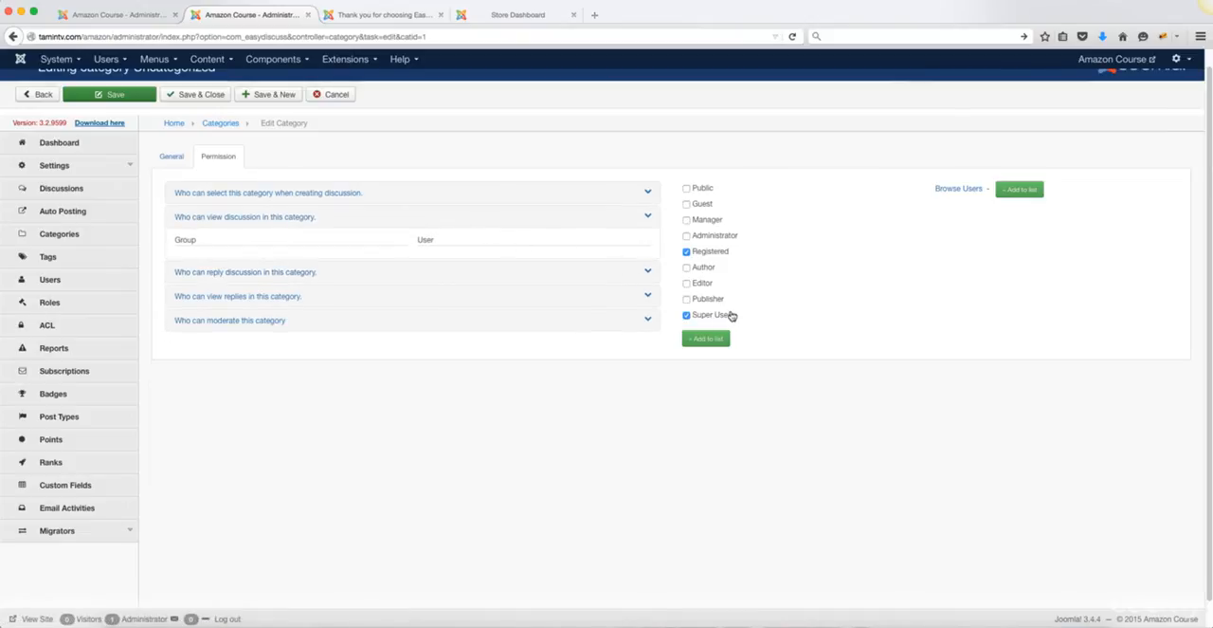
pyautogui.click(712, 340)
pyautogui.click(650, 294)
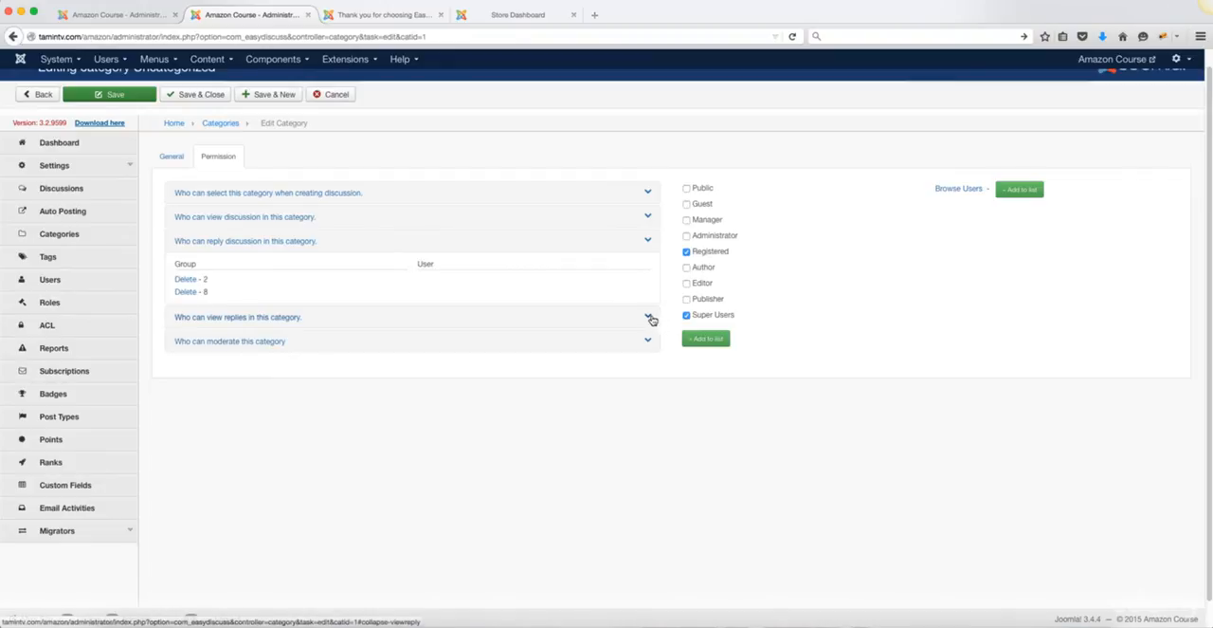
pyautogui.click(648, 316)
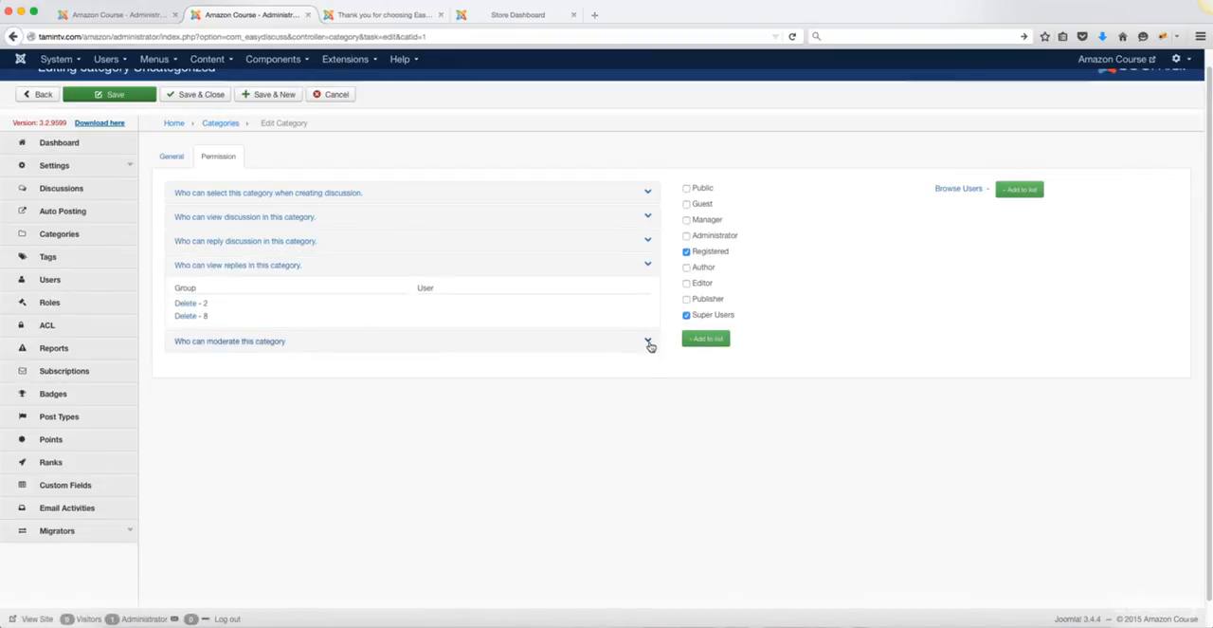
# Step: Allow only Super Users to moderate the category, and save it while starting another new category
pyautogui.click(649, 340)
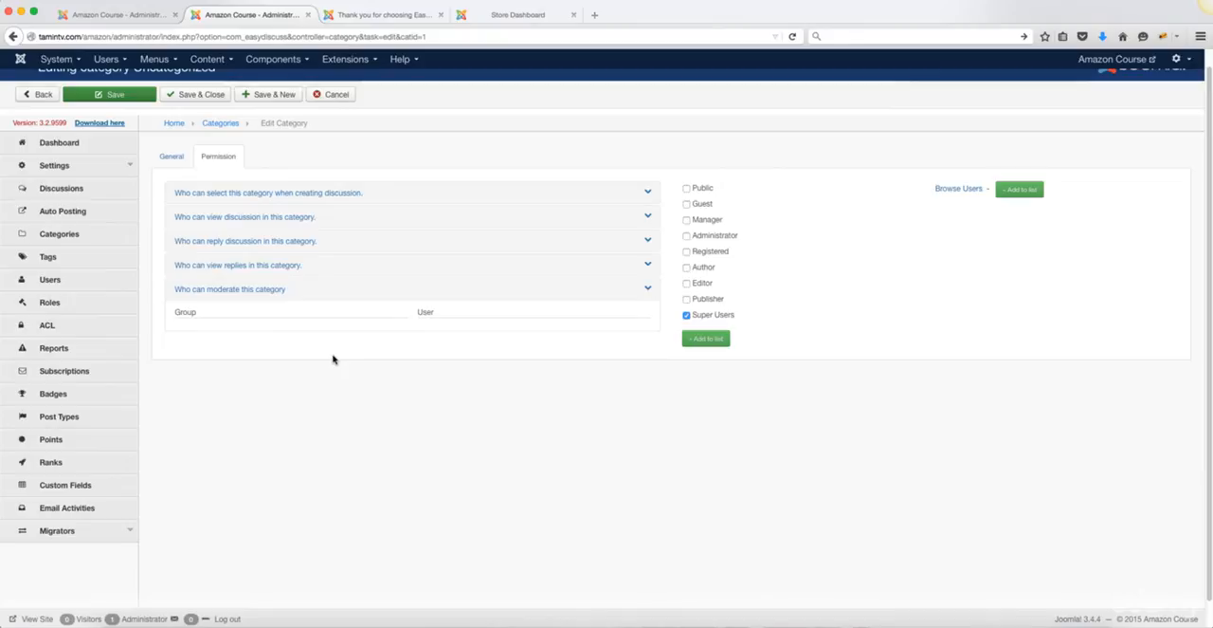
pyautogui.click(714, 339)
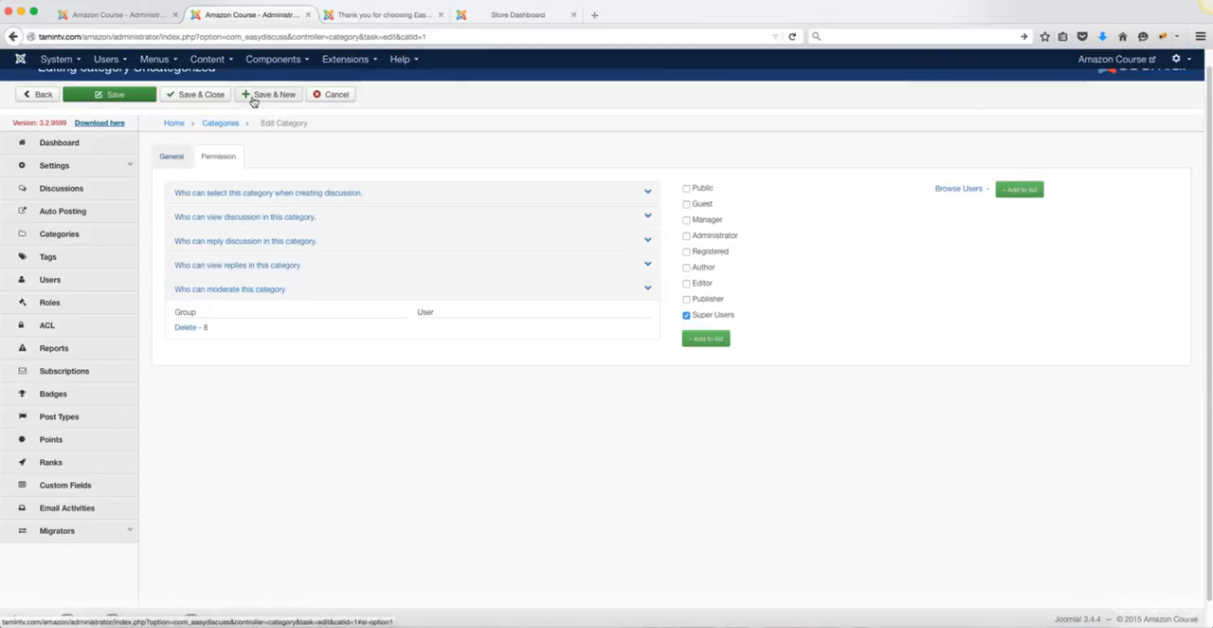
pyautogui.click(169, 156)
pyautogui.scroll(-1, 459, 349)
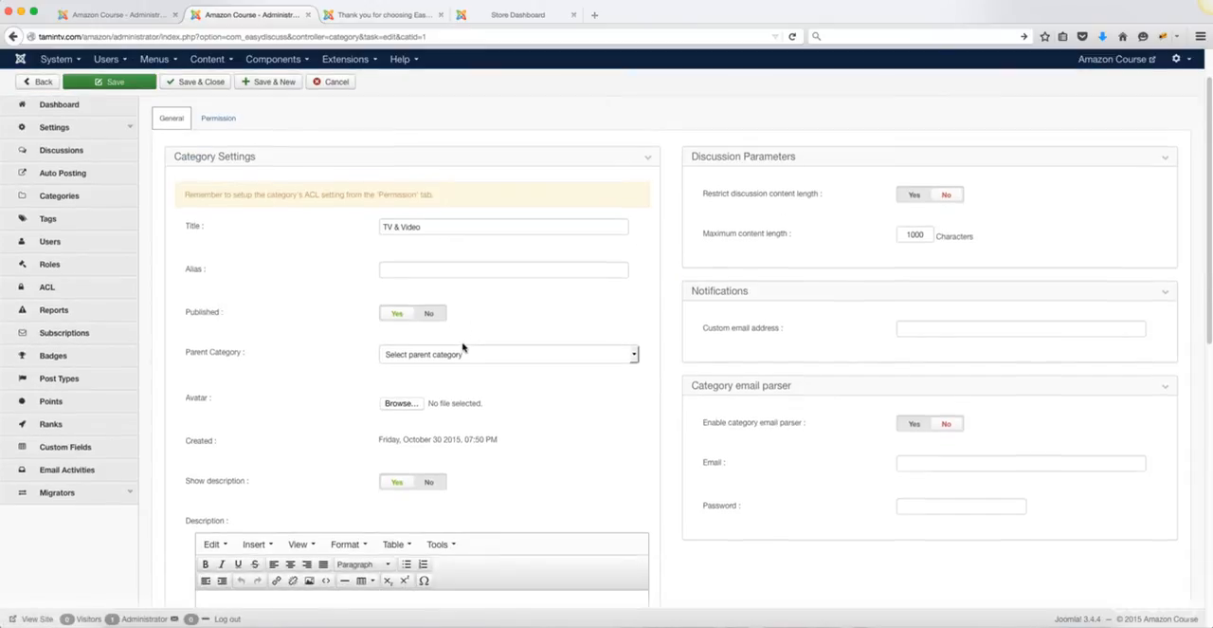
pyautogui.scroll(1, 463, 348)
pyautogui.click(282, 113)
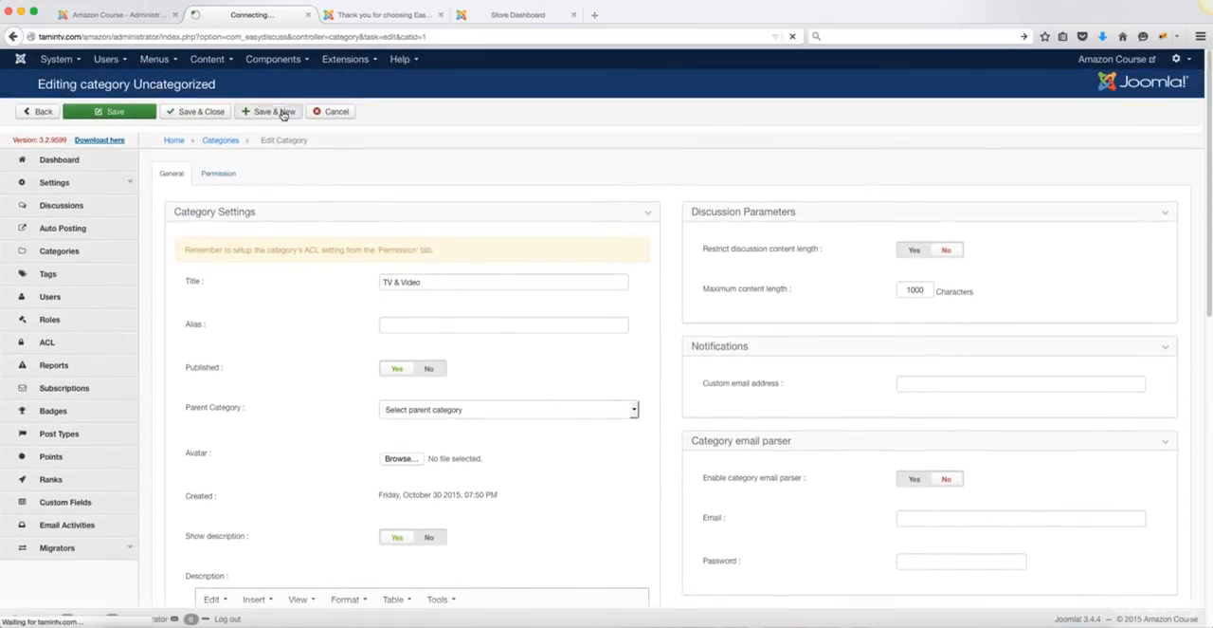
pyautogui.click(387, 16)
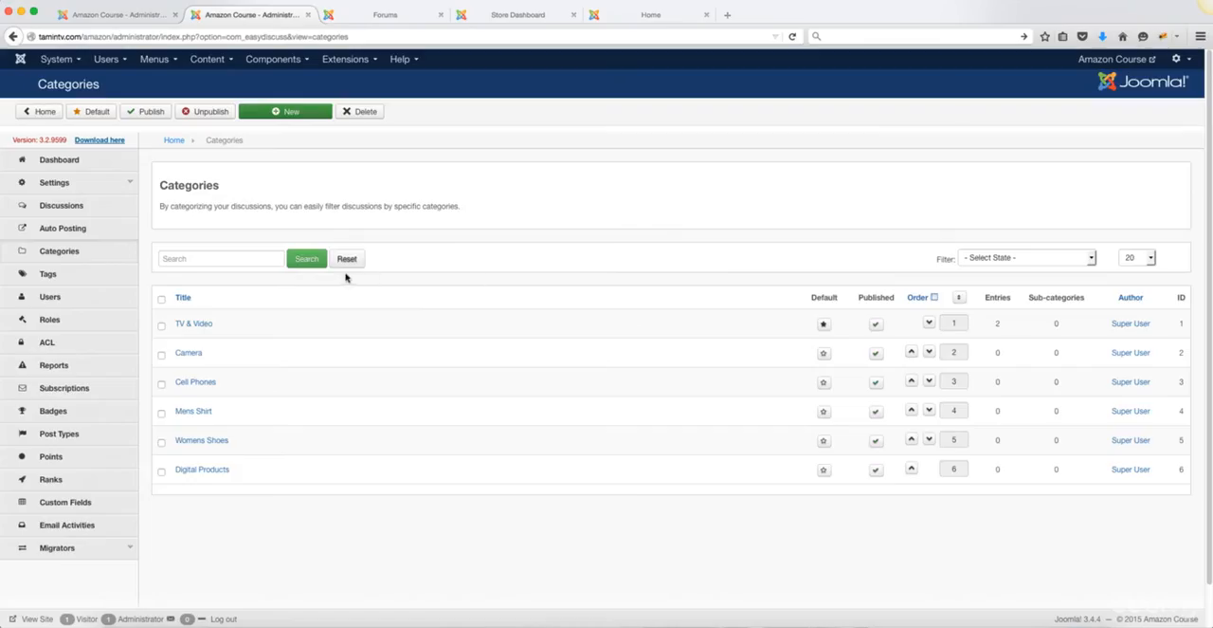
# Step: Create a new EasyDiscuss post type named Question without a suffix, then save and close it
pyautogui.scroll(-1, 346, 277)
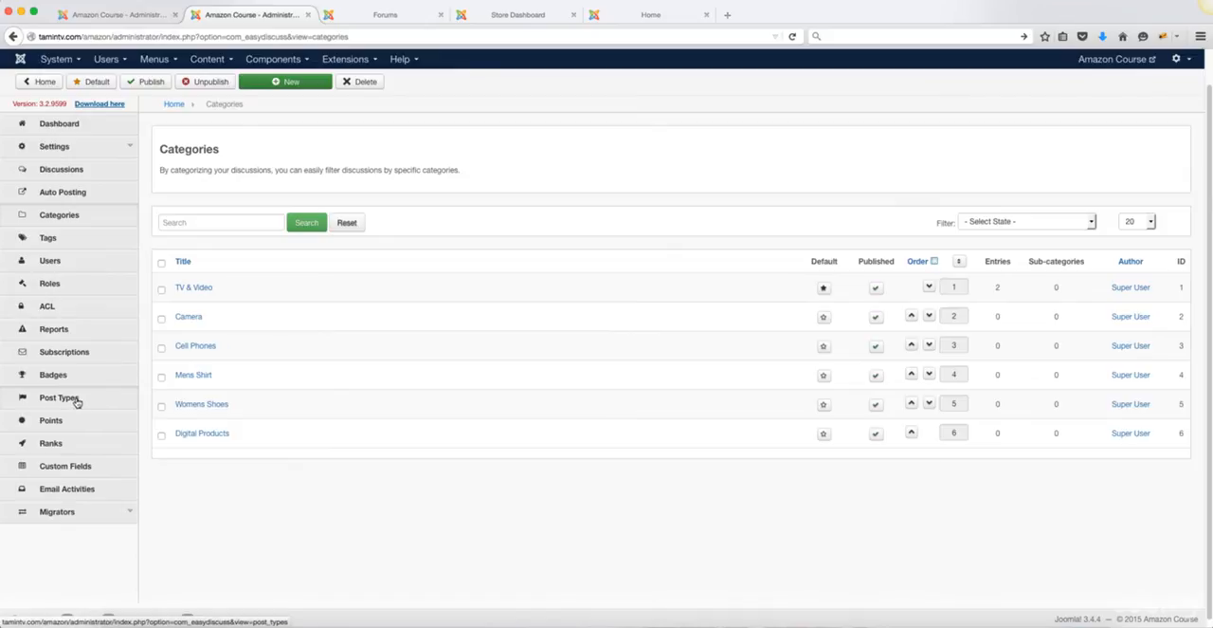
pyautogui.click(55, 403)
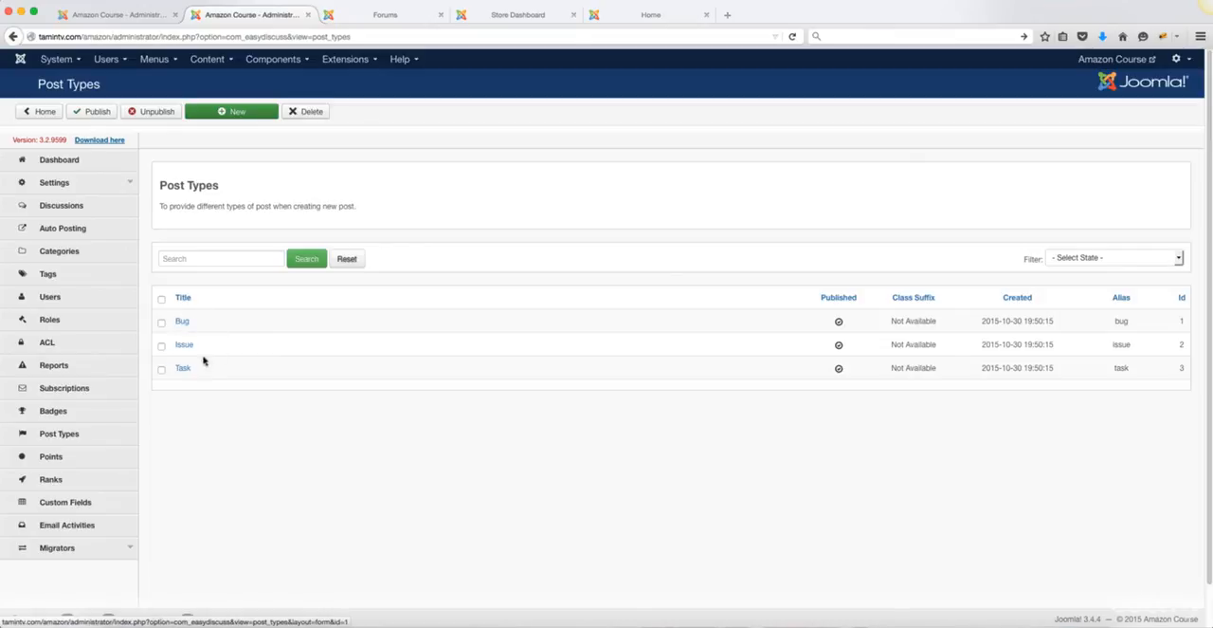
pyautogui.click(228, 113)
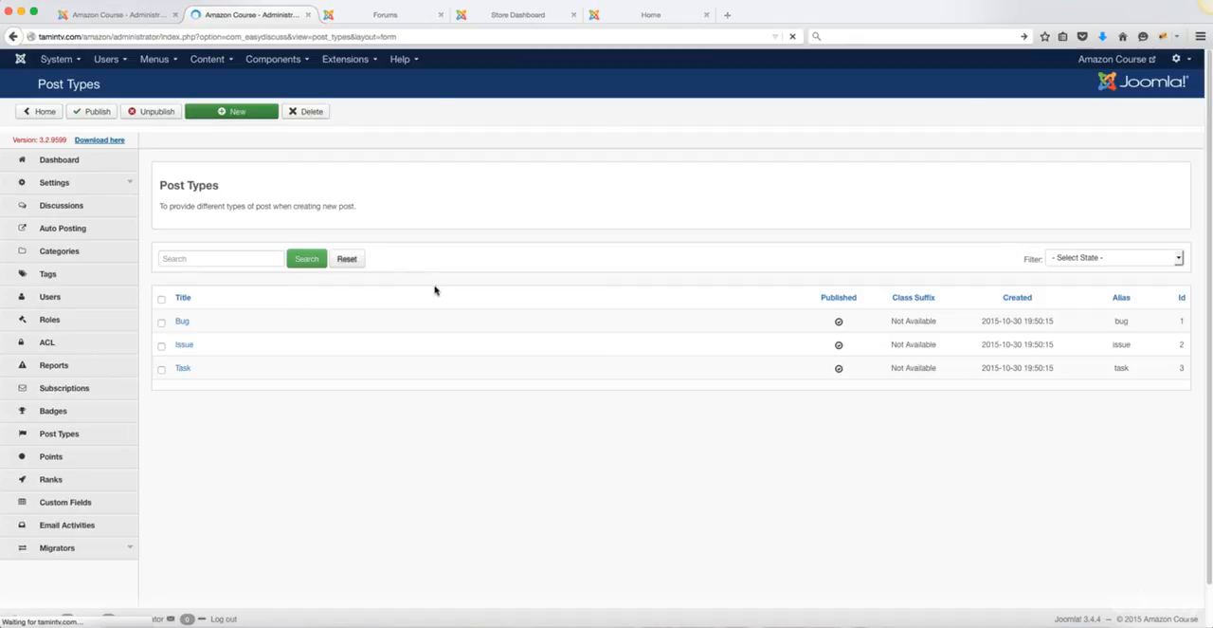
pyautogui.click(429, 250)
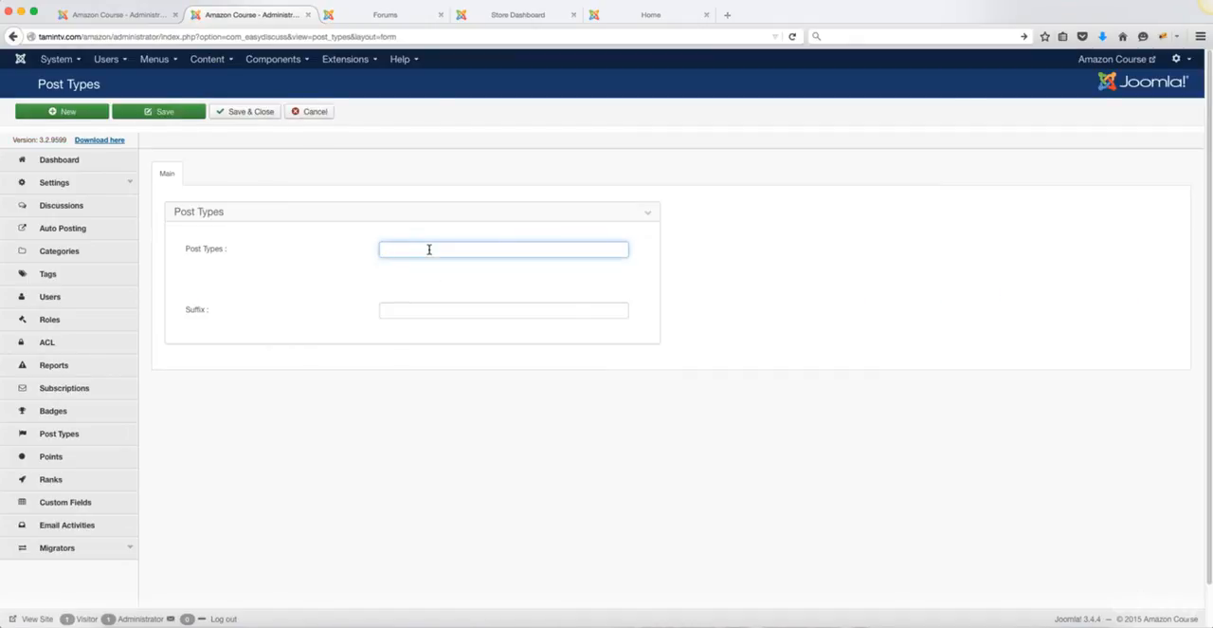
pyautogui.write('Question')
pyautogui.click(437, 304)
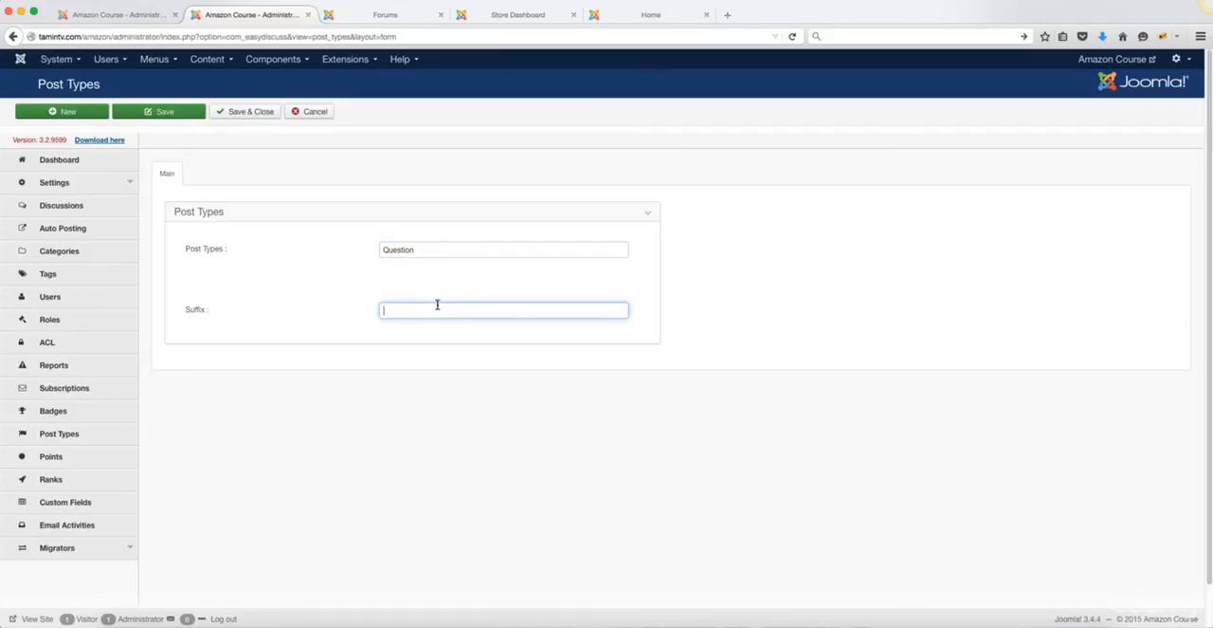
pyautogui.click(248, 114)
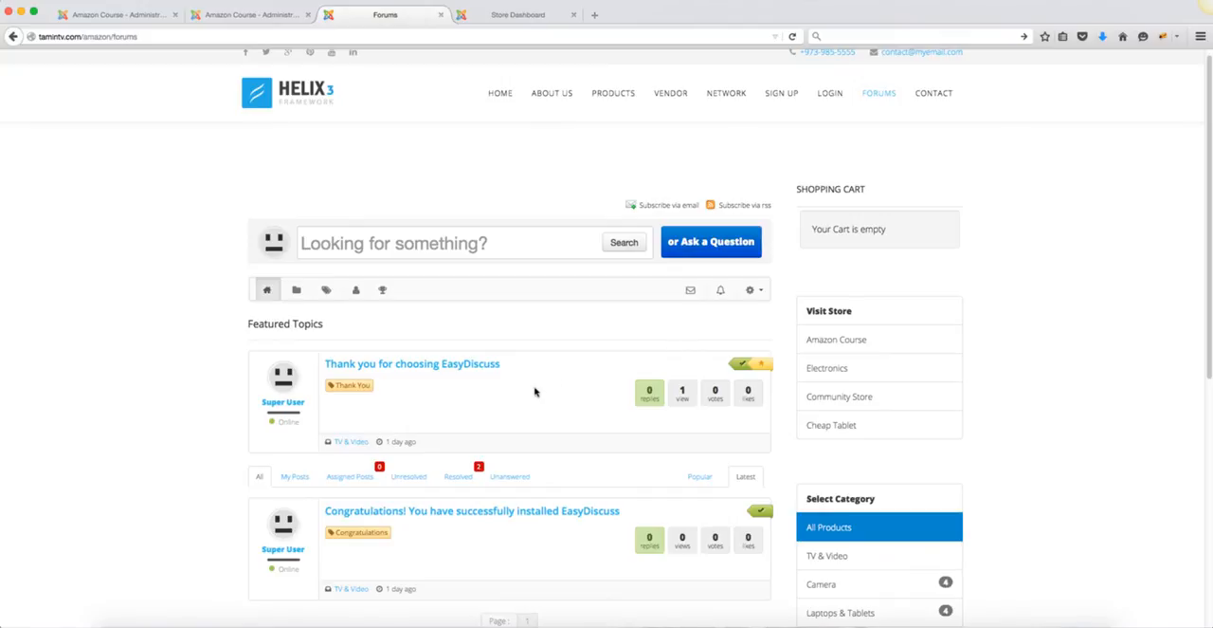
# Step: Examine the storefront forum's featured topics, post filters and board statistics
pyautogui.scroll(-3, 536, 382)
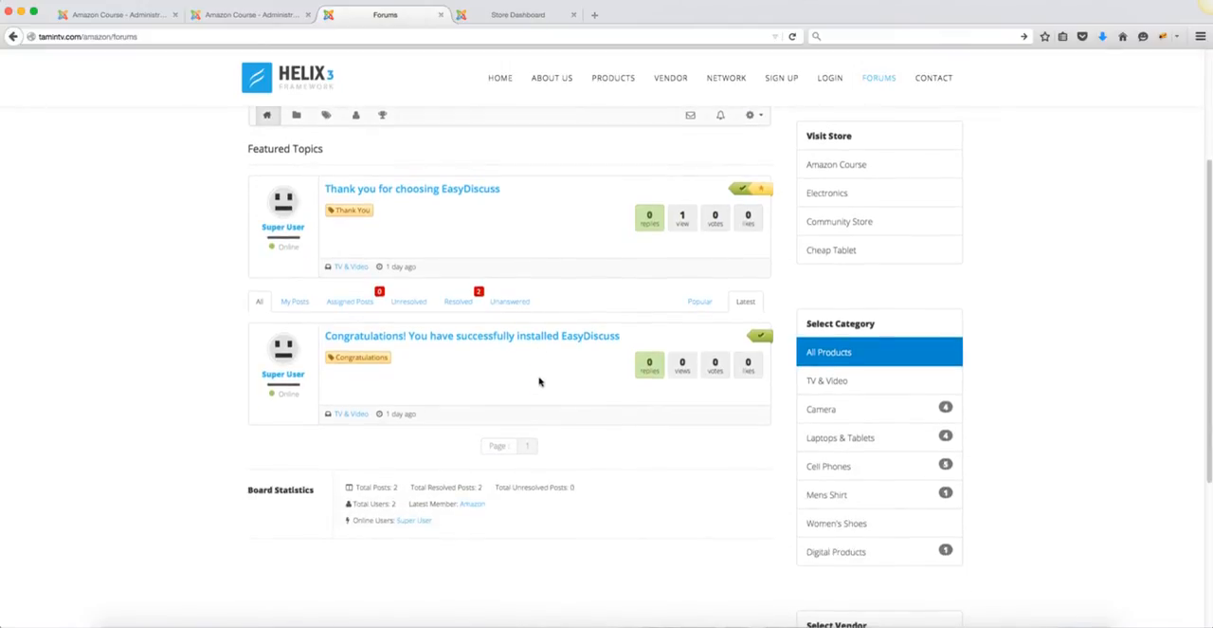
pyautogui.scroll(1, 511, 377)
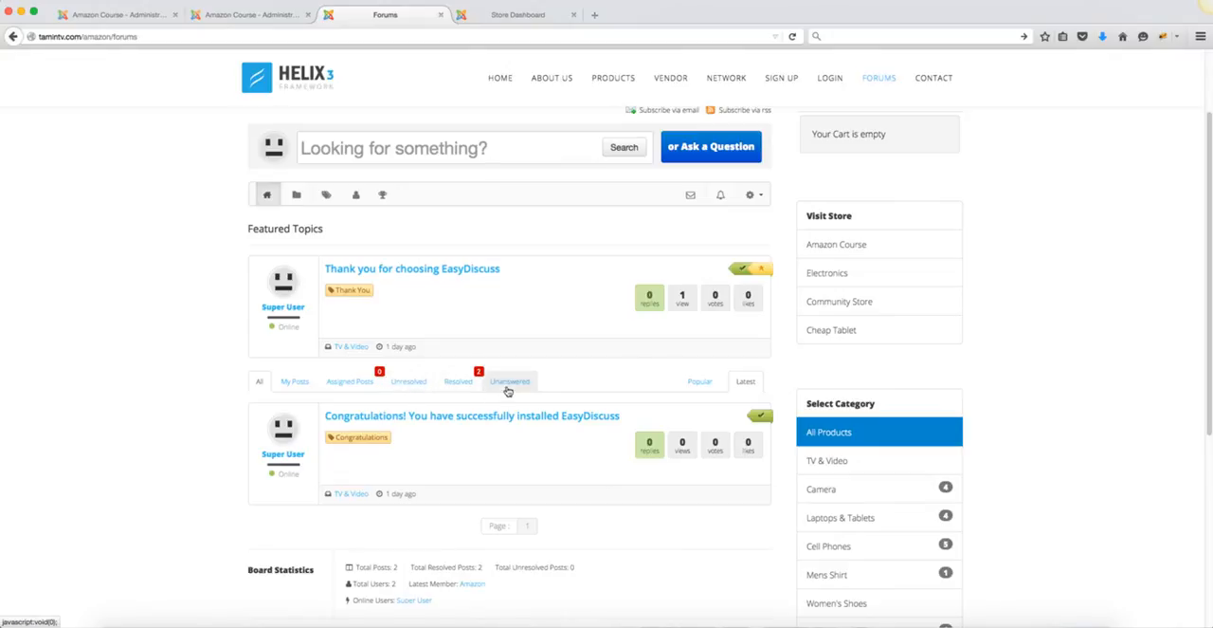
pyautogui.scroll(1, 507, 390)
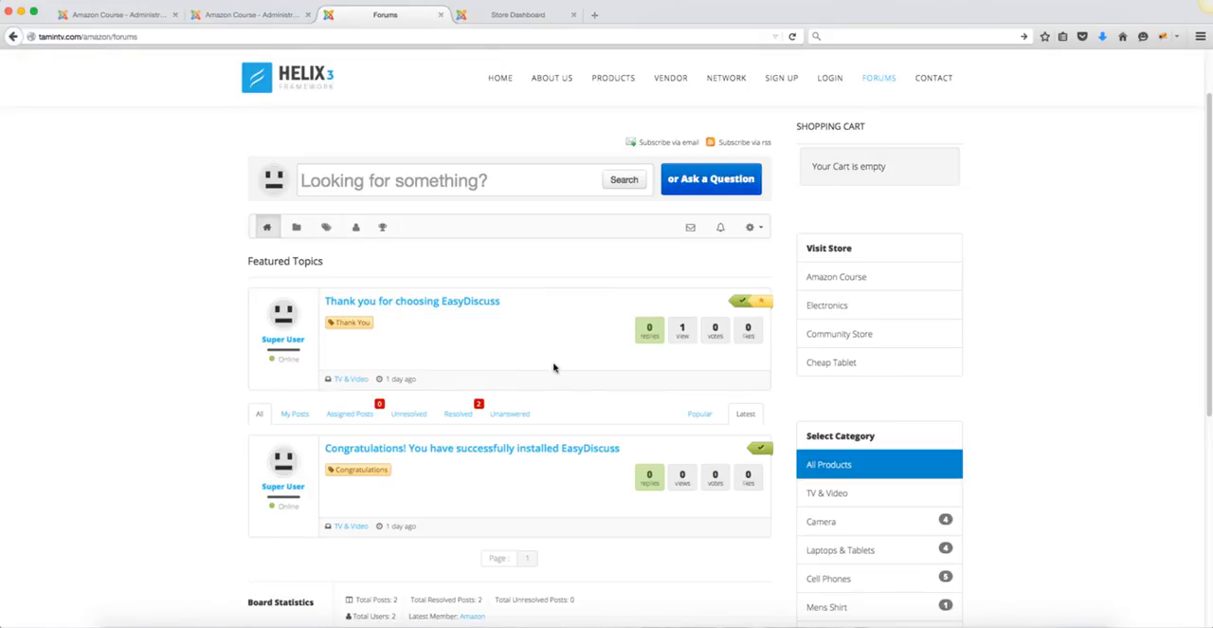
# Step: View the forum's categories with their moderators, the member list and the badges that users can earn
pyautogui.click(298, 228)
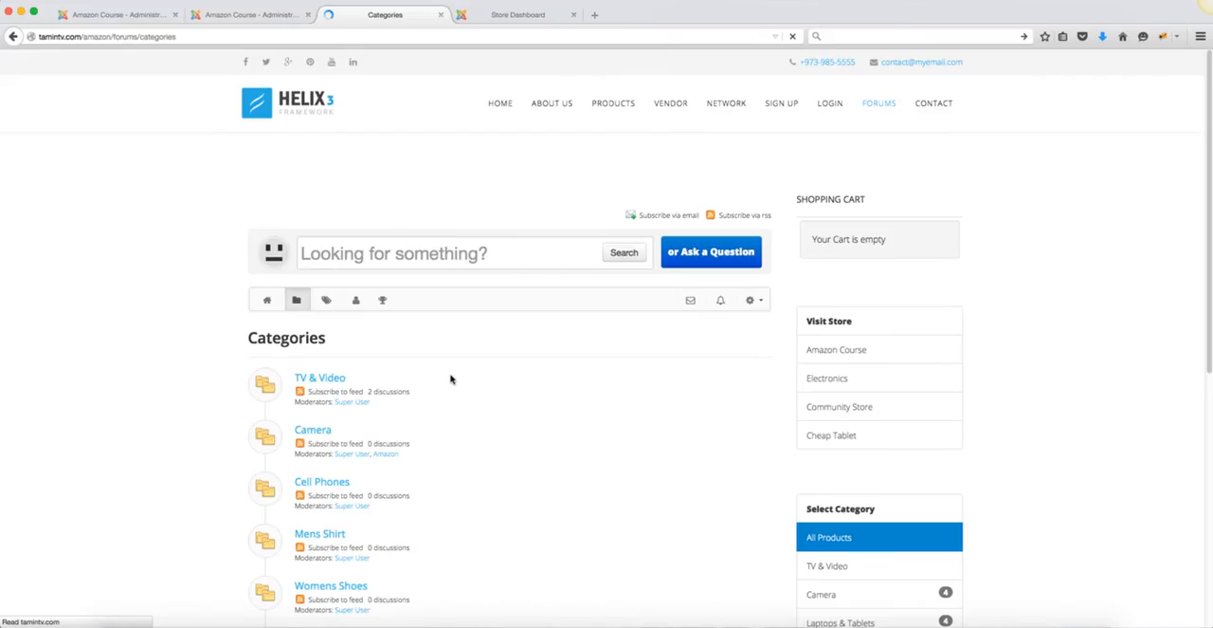
pyautogui.scroll(-5, 455, 358)
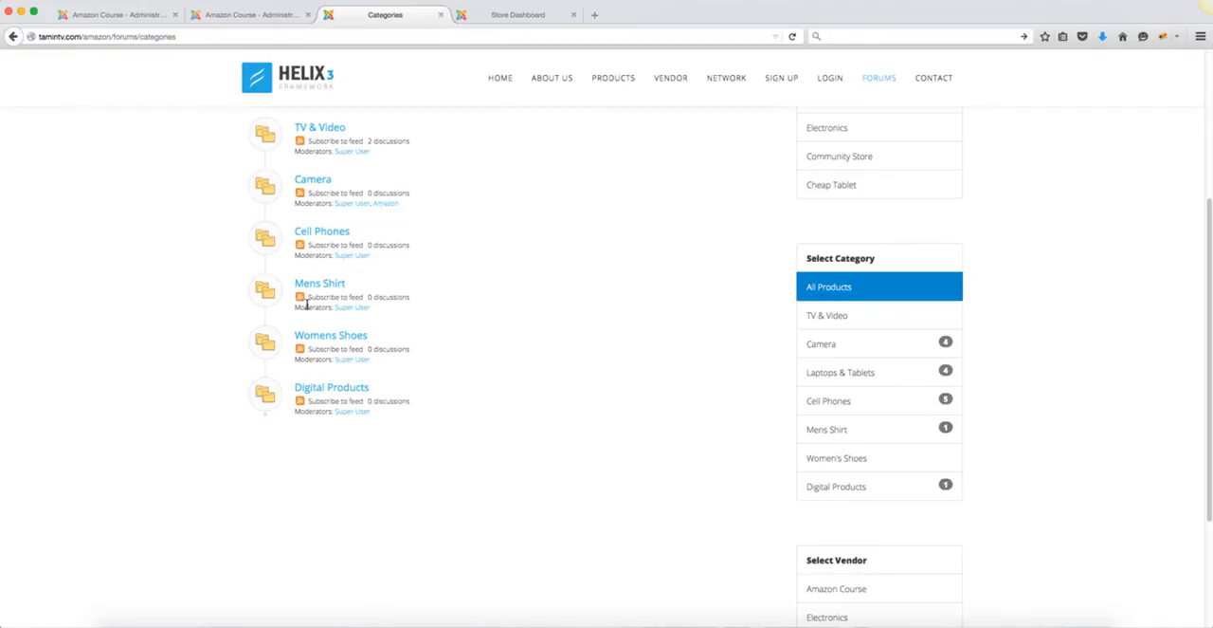
pyautogui.scroll(5, 342, 318)
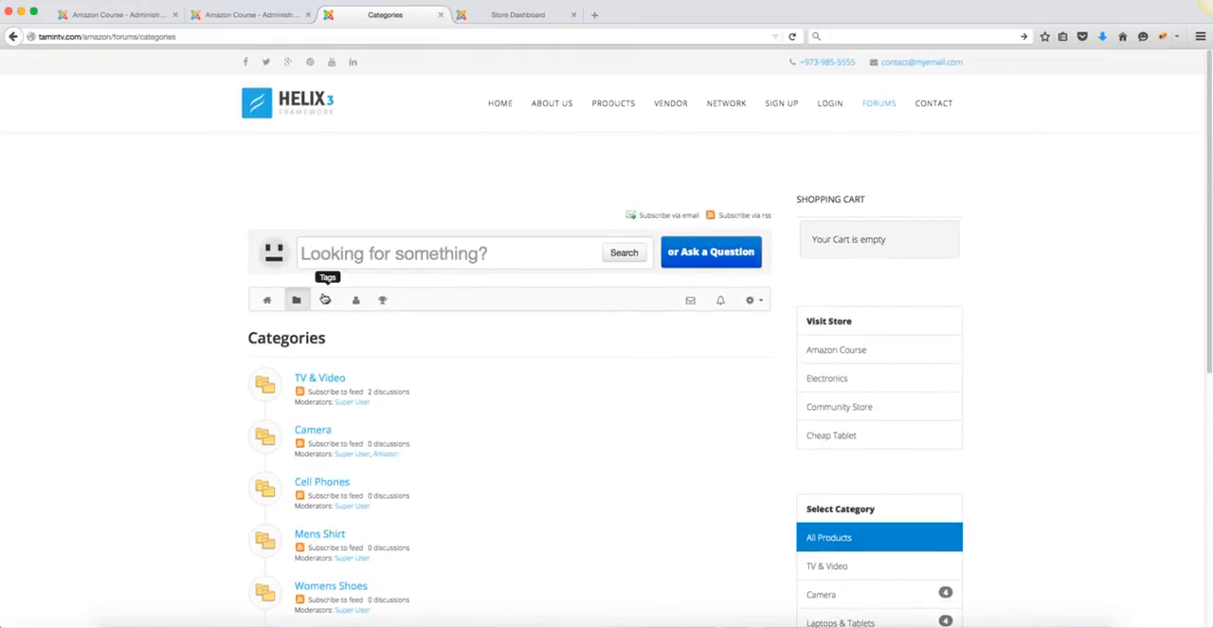
pyautogui.click(356, 301)
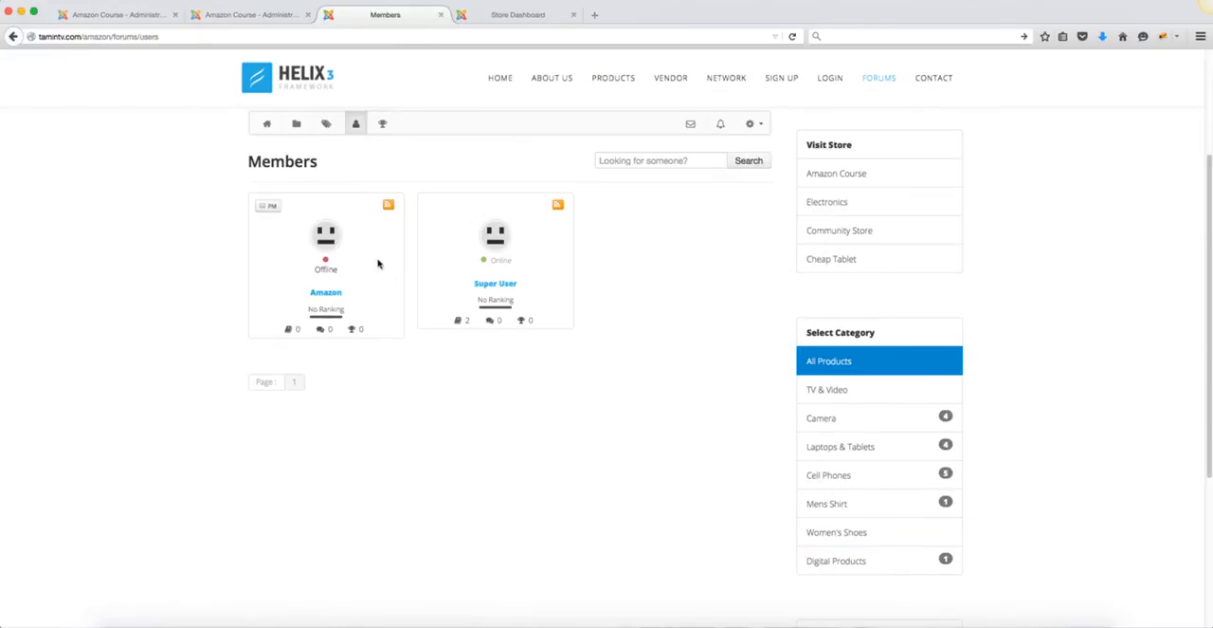
pyautogui.click(384, 125)
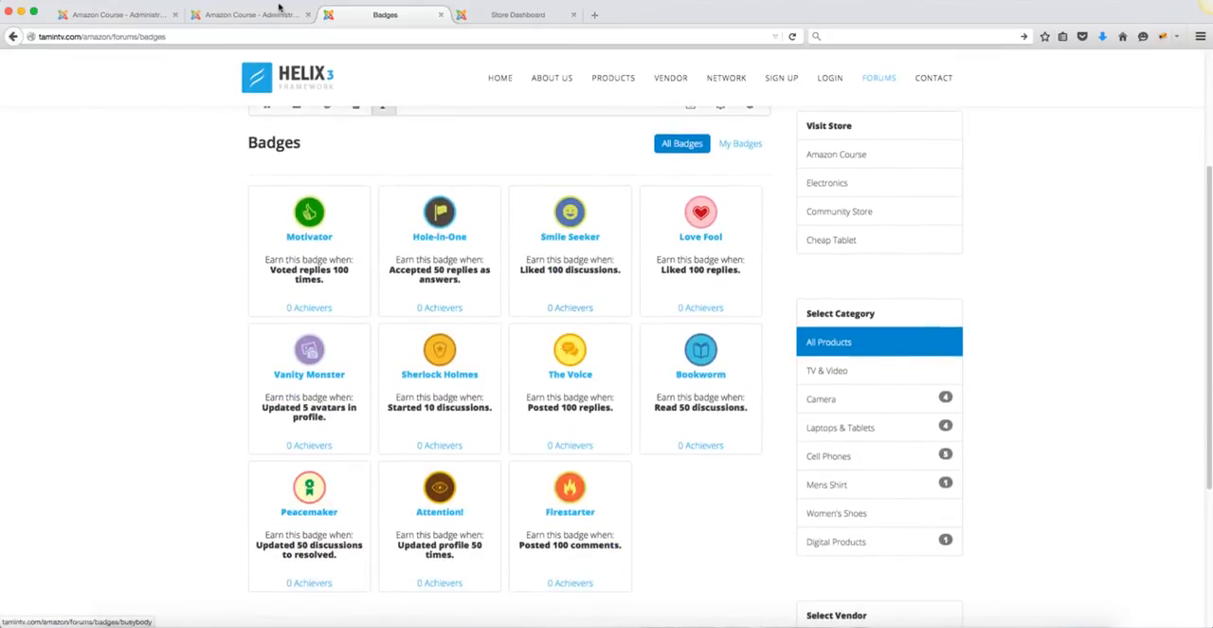
# Step: In EasyDiscuss's administrator point rules, set the points given for New Discussion to 15 and save the rule
pyautogui.click(251, 14)
pyautogui.scroll(-5, 262, 290)
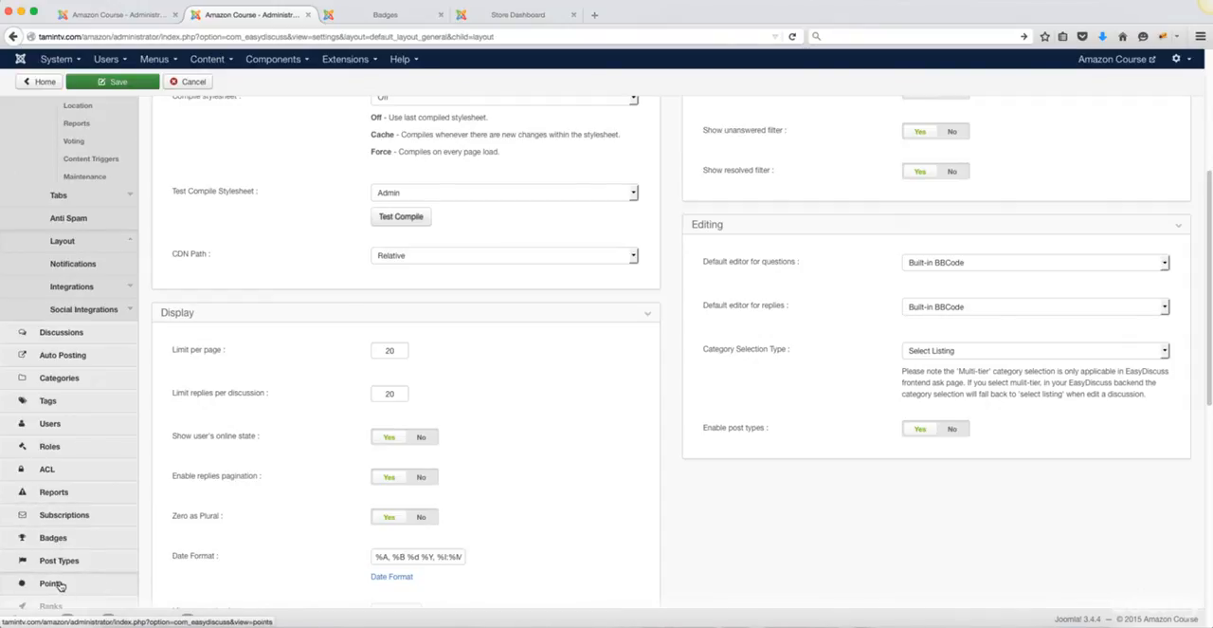
pyautogui.click(50, 583)
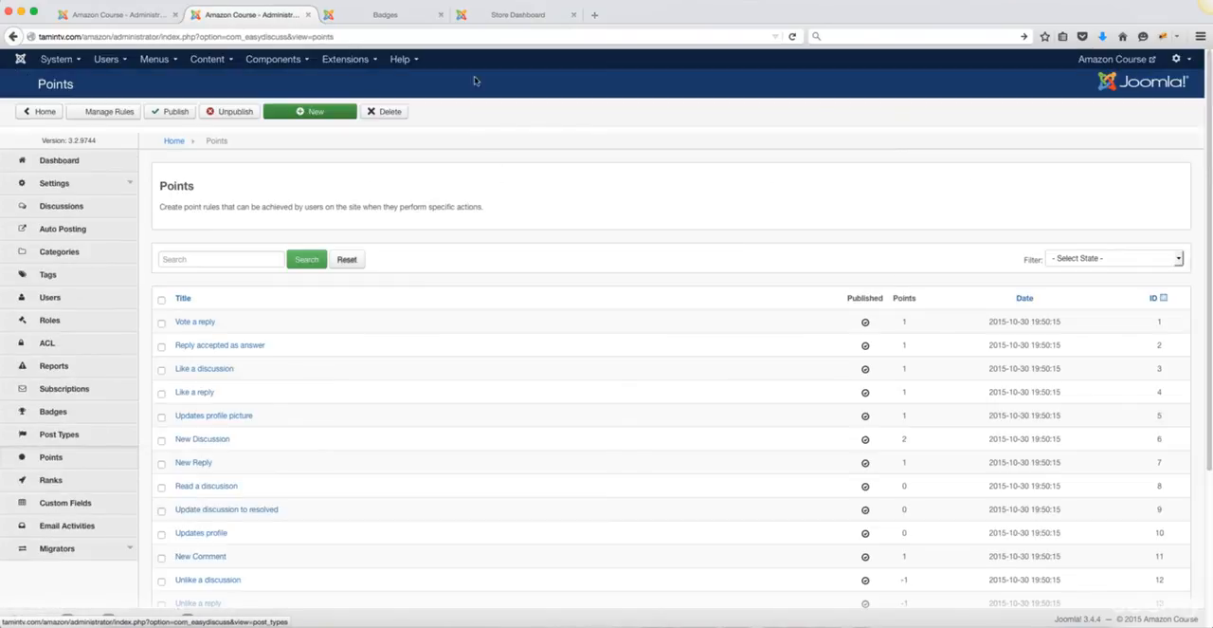
pyautogui.scroll(-3, 539, 420)
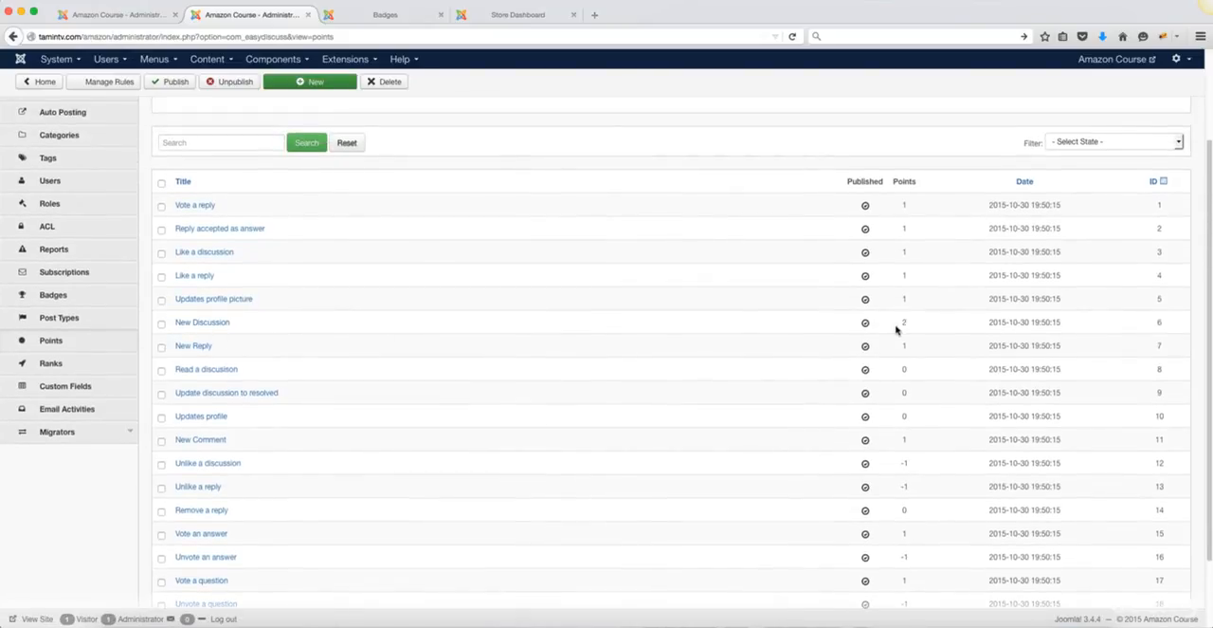
pyautogui.click(217, 323)
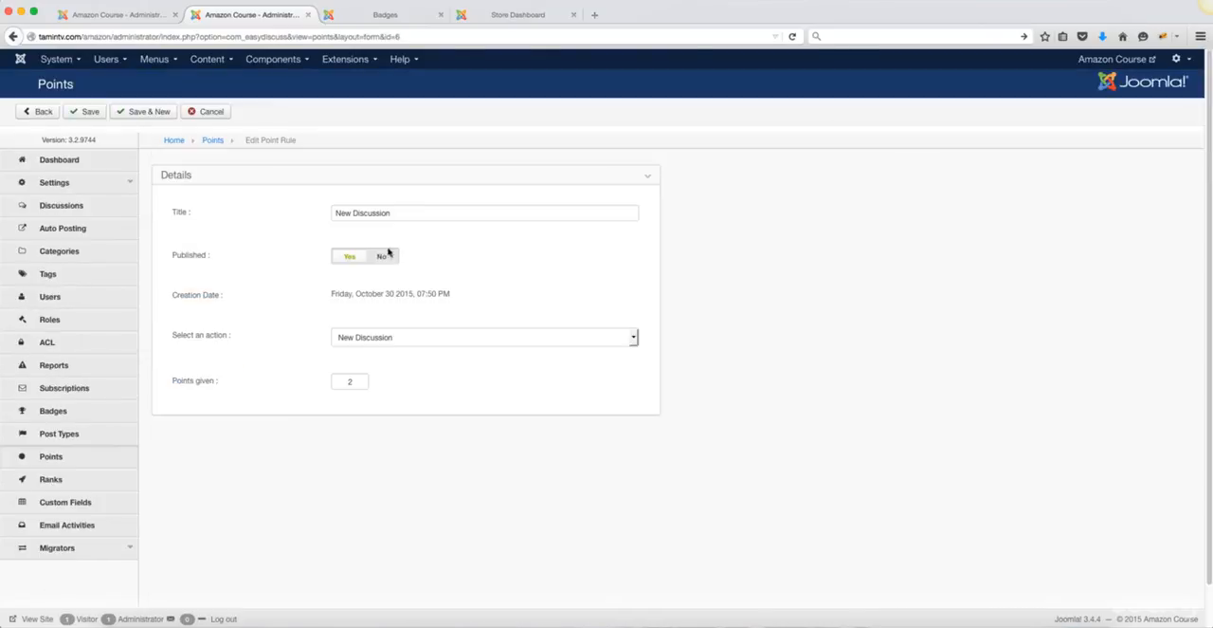
pyautogui.click(362, 382)
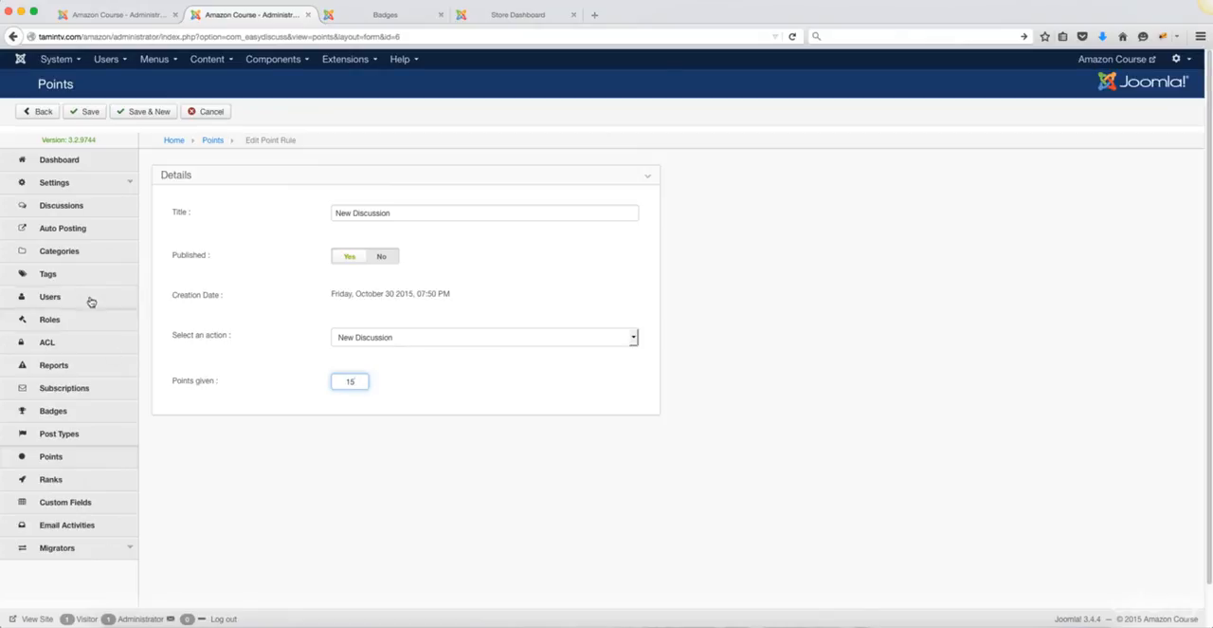
pyautogui.click(90, 112)
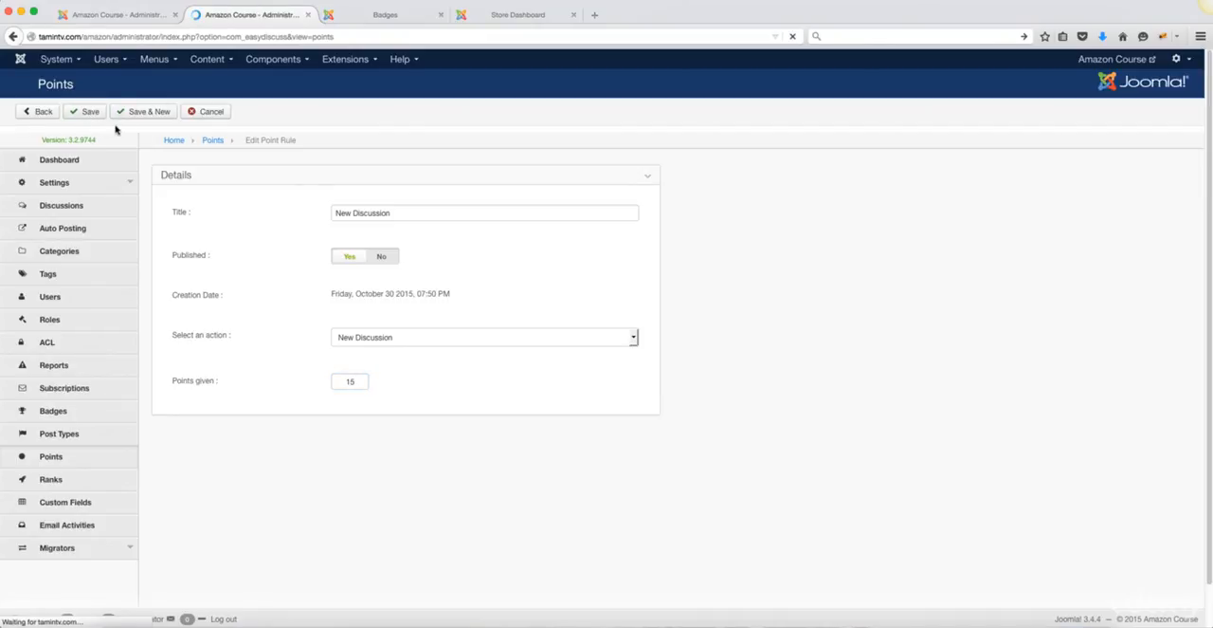
# Step: Review the EasyDiscuss point rules and show the signed-in user's profile options on the storefront forum's Badges page
pyautogui.scroll(-5, 501, 327)
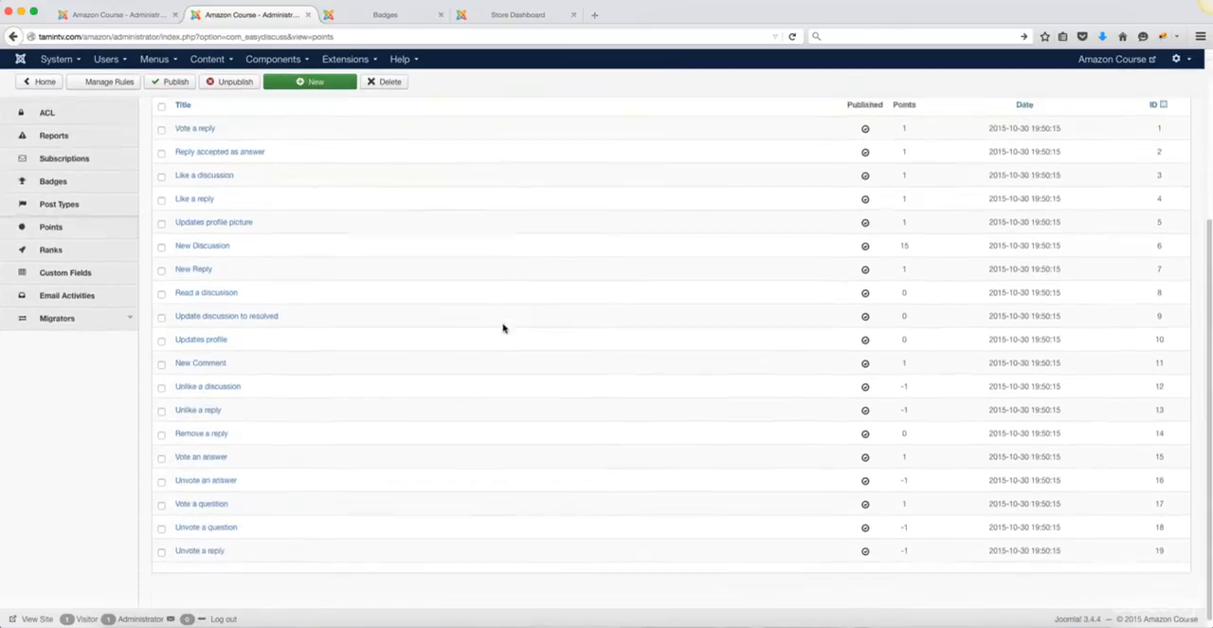
pyautogui.scroll(4, 281, 335)
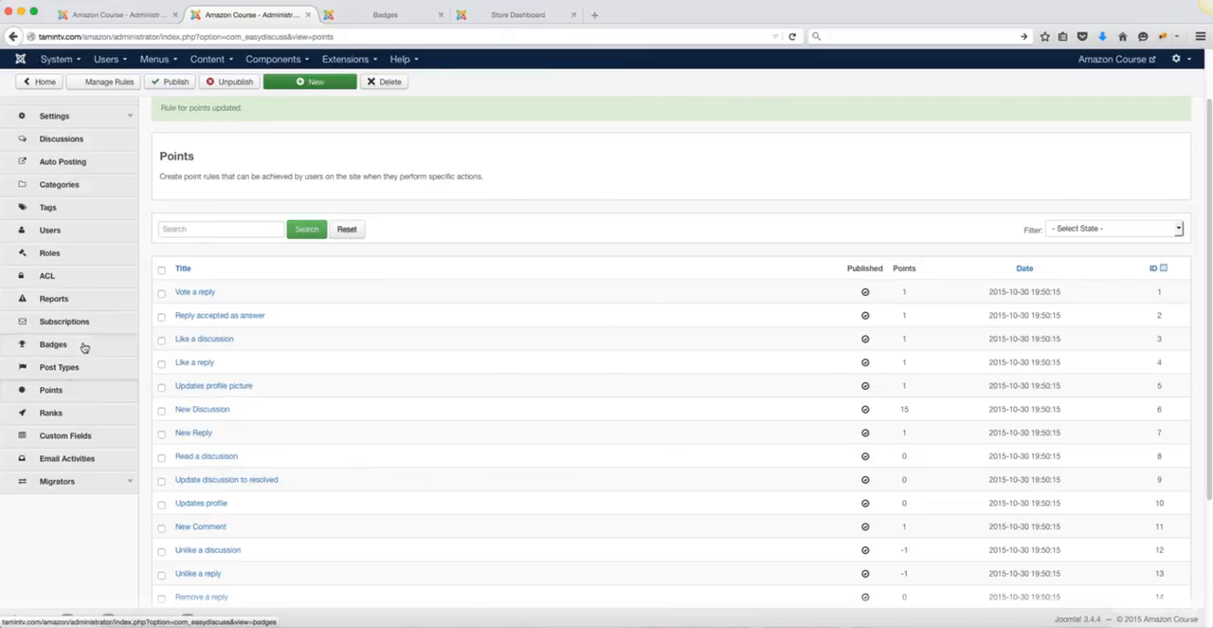
pyautogui.click(389, 15)
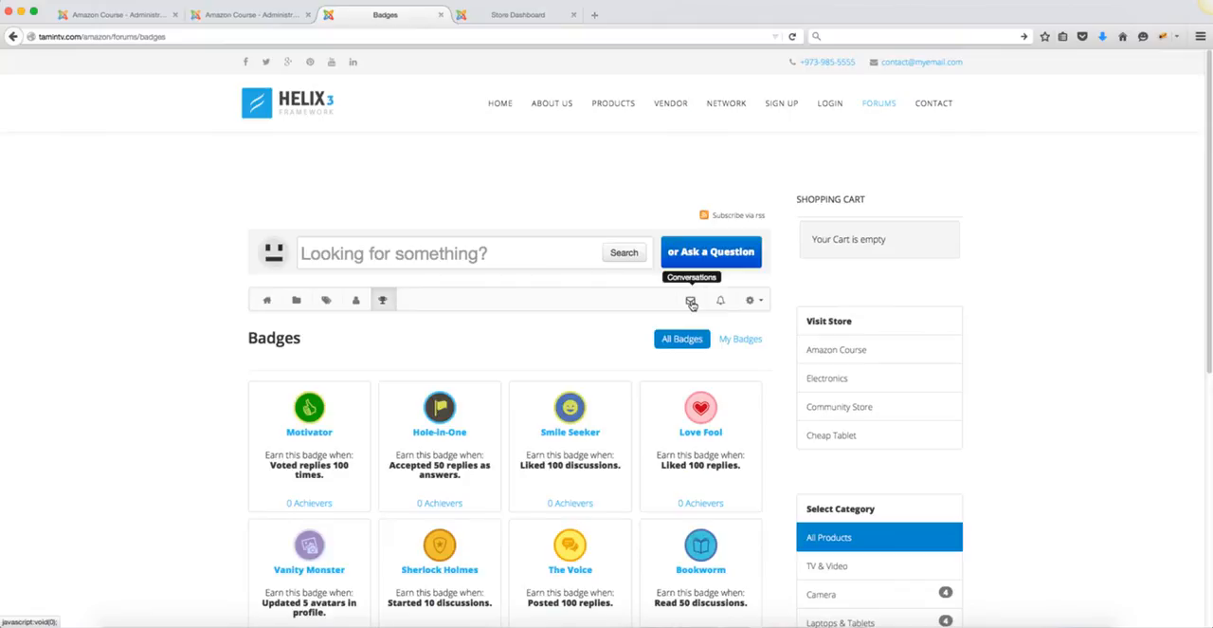
pyautogui.click(762, 303)
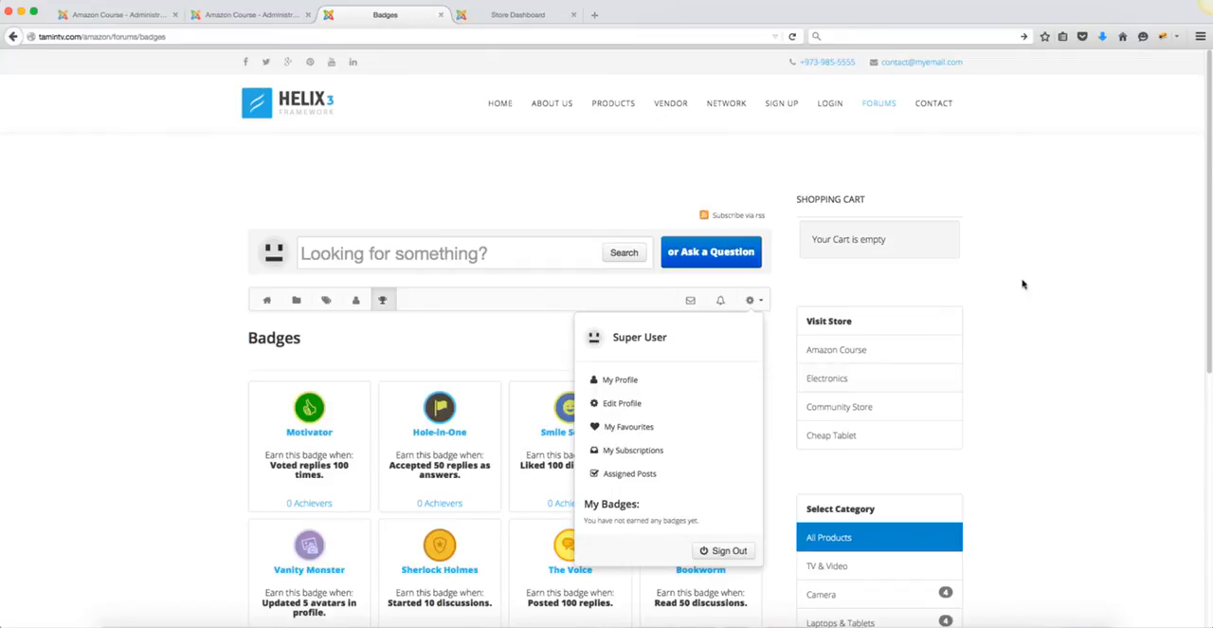
# Step: From the storefront's Badges page, open the Select Category module for front-end editing
pyautogui.moveTo(950, 228)
pyautogui.scroll(-3, 1046, 428)
pyautogui.scroll(3, 1044, 429)
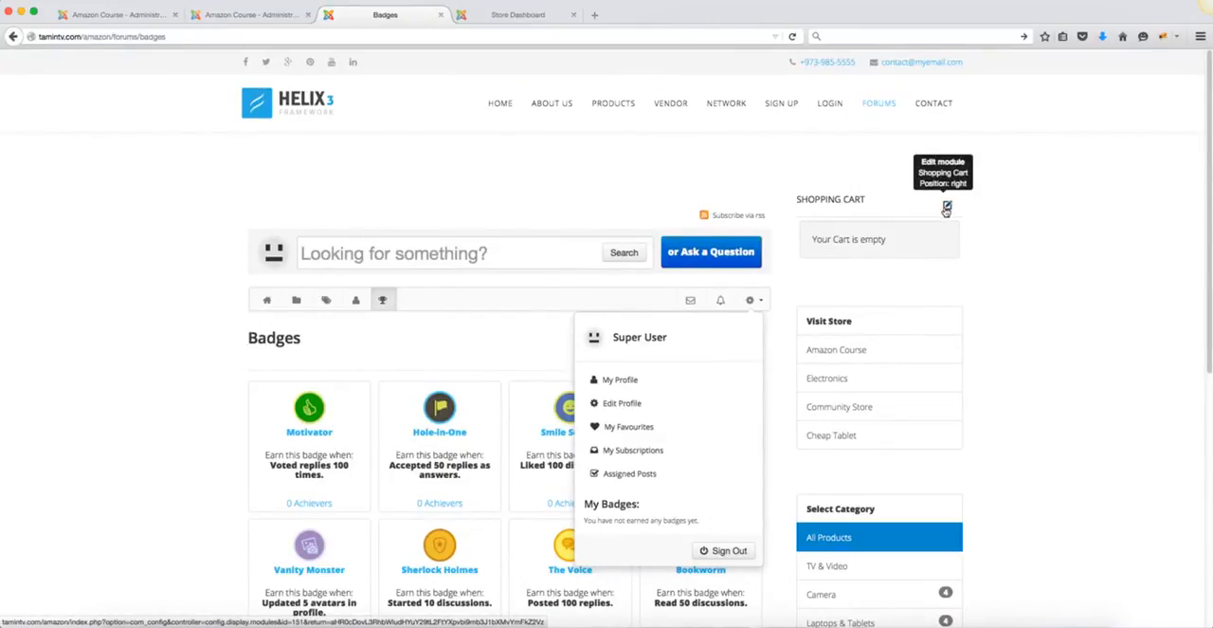
pyautogui.scroll(-1, 945, 279)
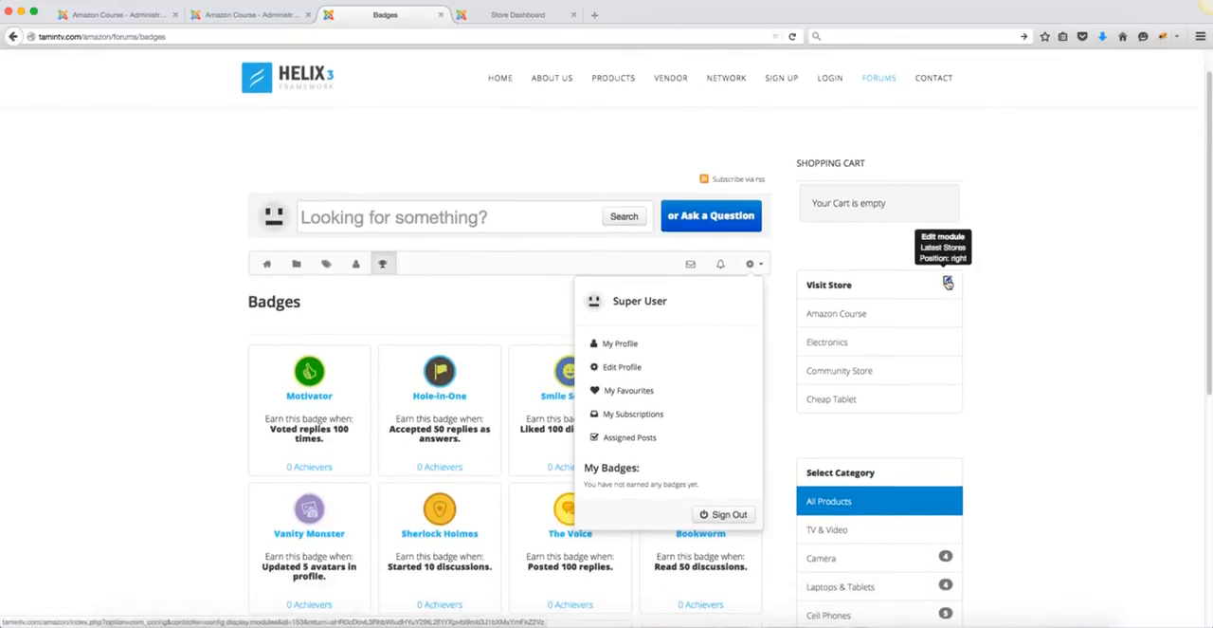
pyautogui.scroll(-3, 948, 283)
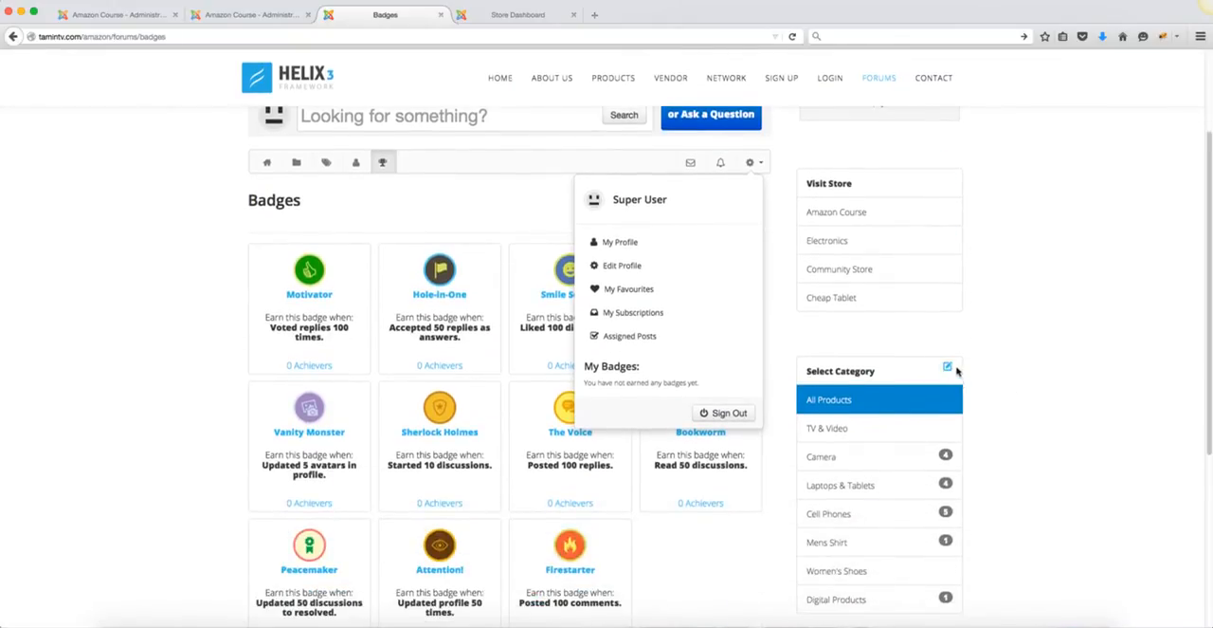
pyautogui.click(946, 369)
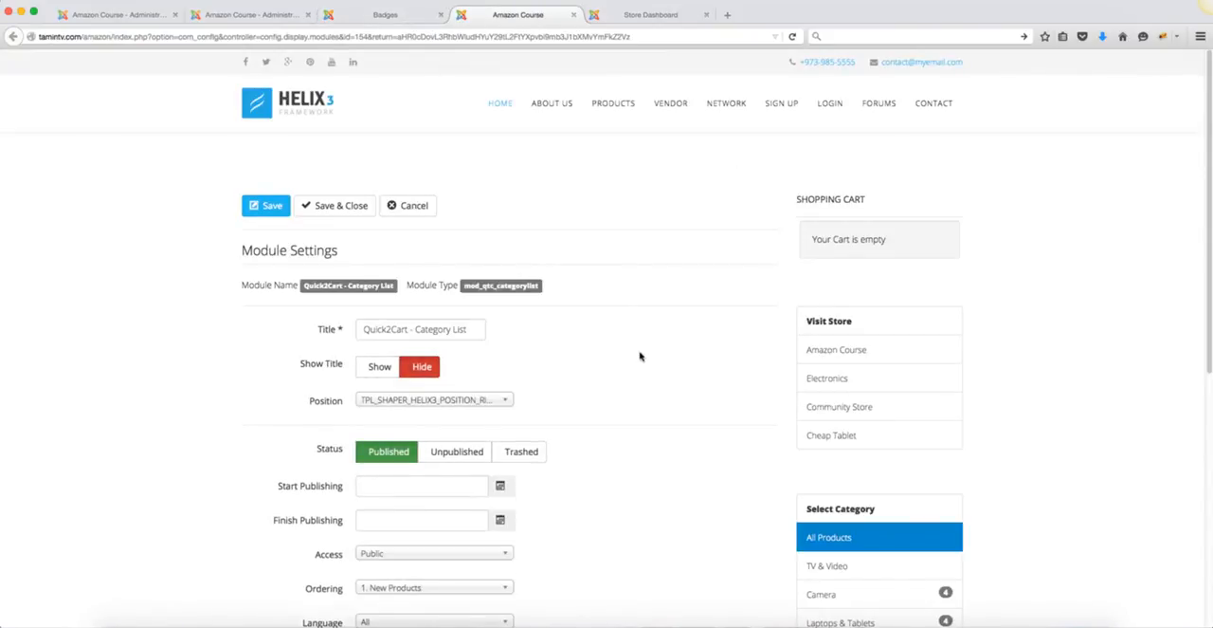
# Step: Examine the Quick2Cart - Category List module's publishing settings and available template positions without changing them
pyautogui.scroll(-3, 643, 350)
pyautogui.scroll(-2, 643, 350)
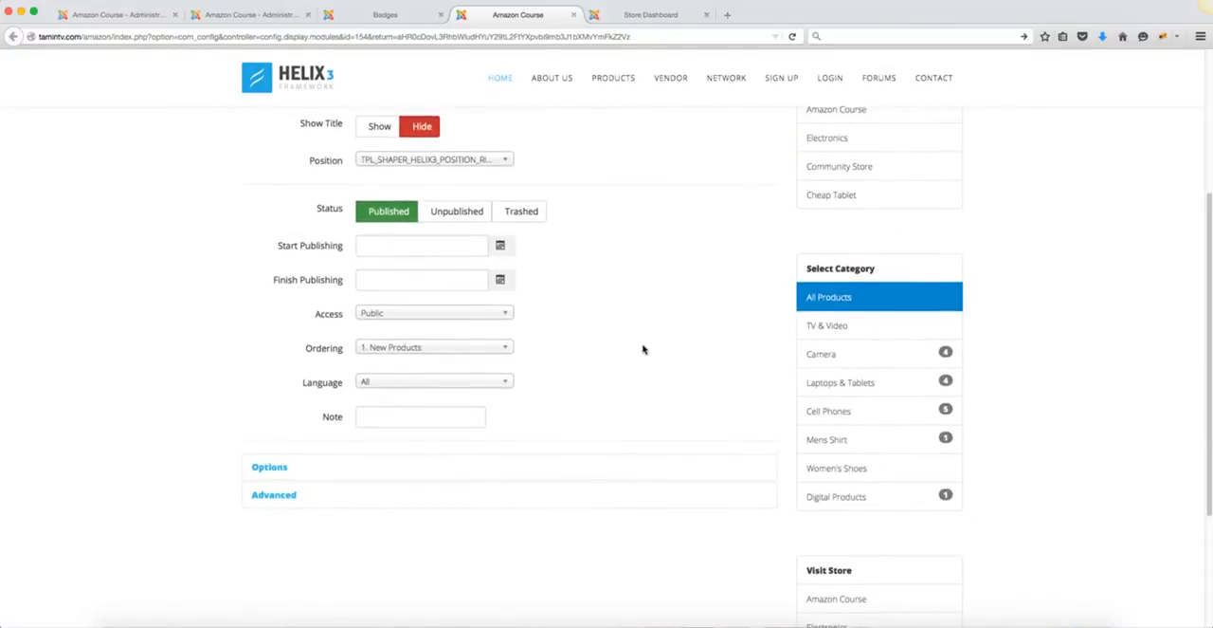
pyautogui.scroll(5, 643, 350)
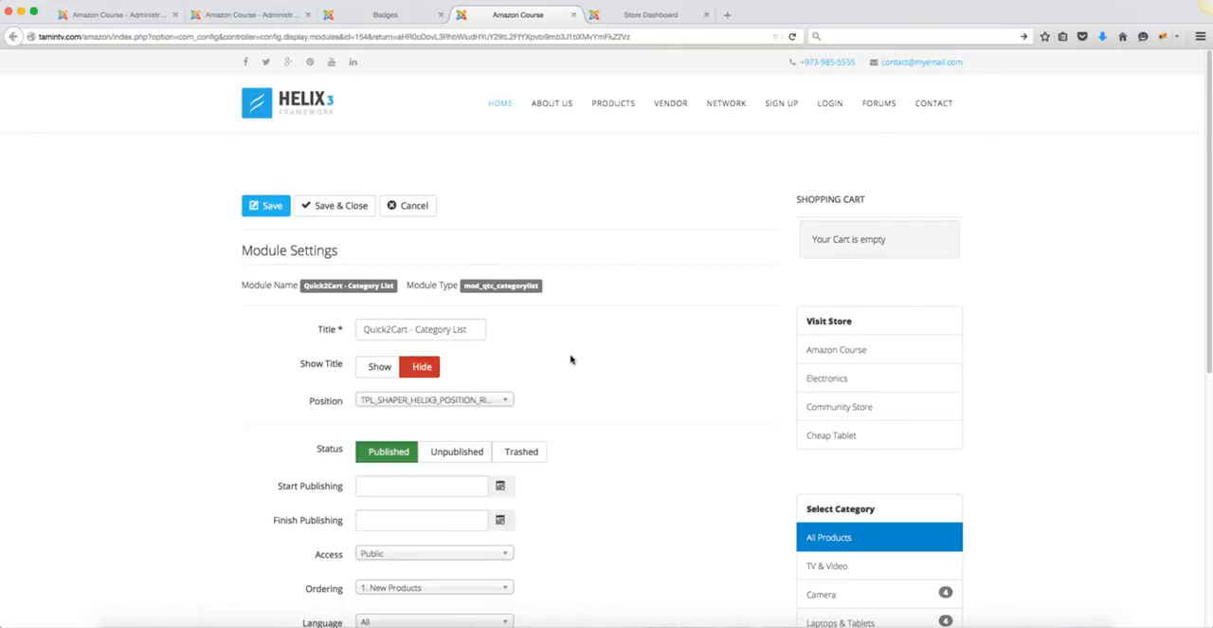
pyautogui.click(510, 403)
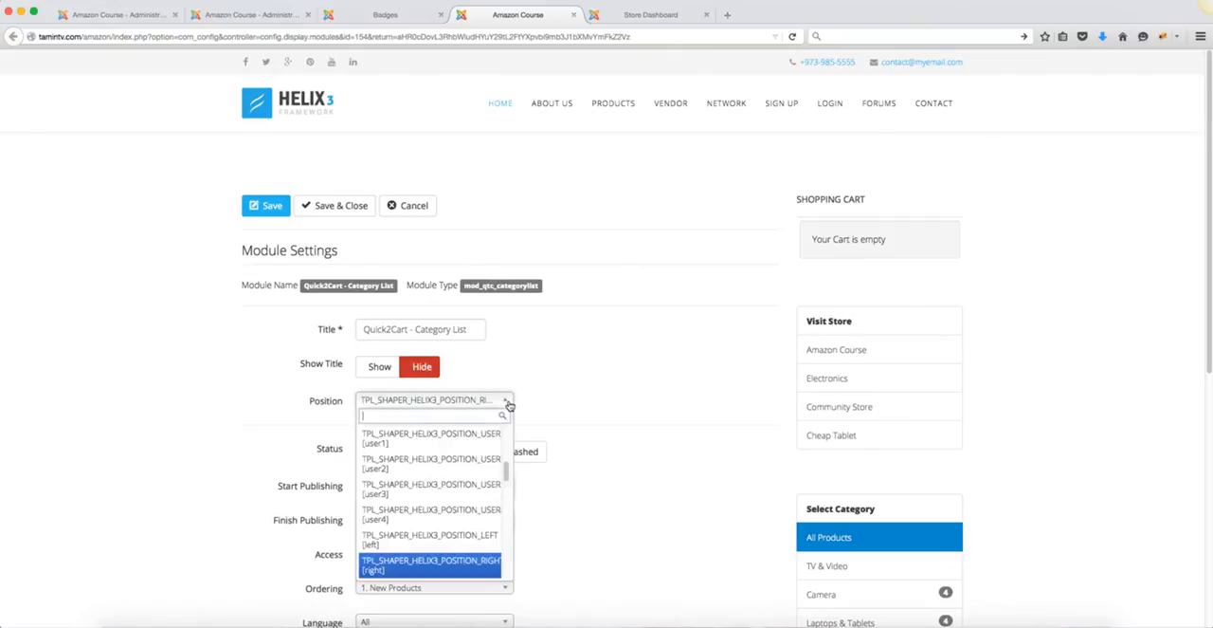
pyautogui.click(592, 398)
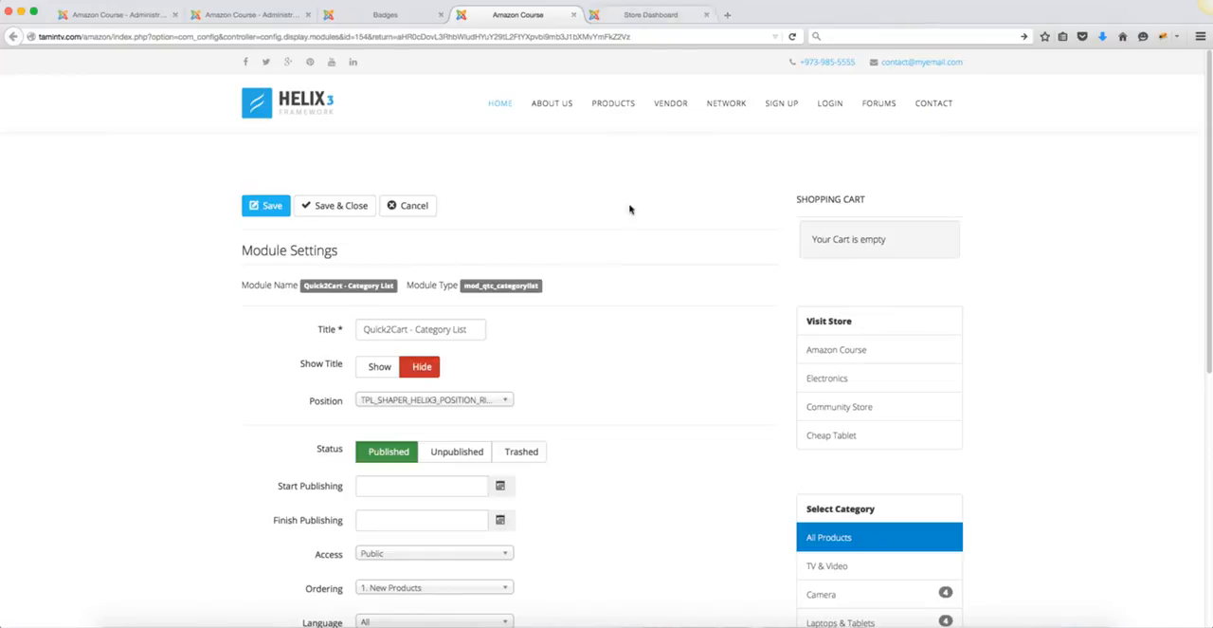
# Step: Return to the EasyDiscuss point rules in the Joomla administrator
pyautogui.click(252, 15)
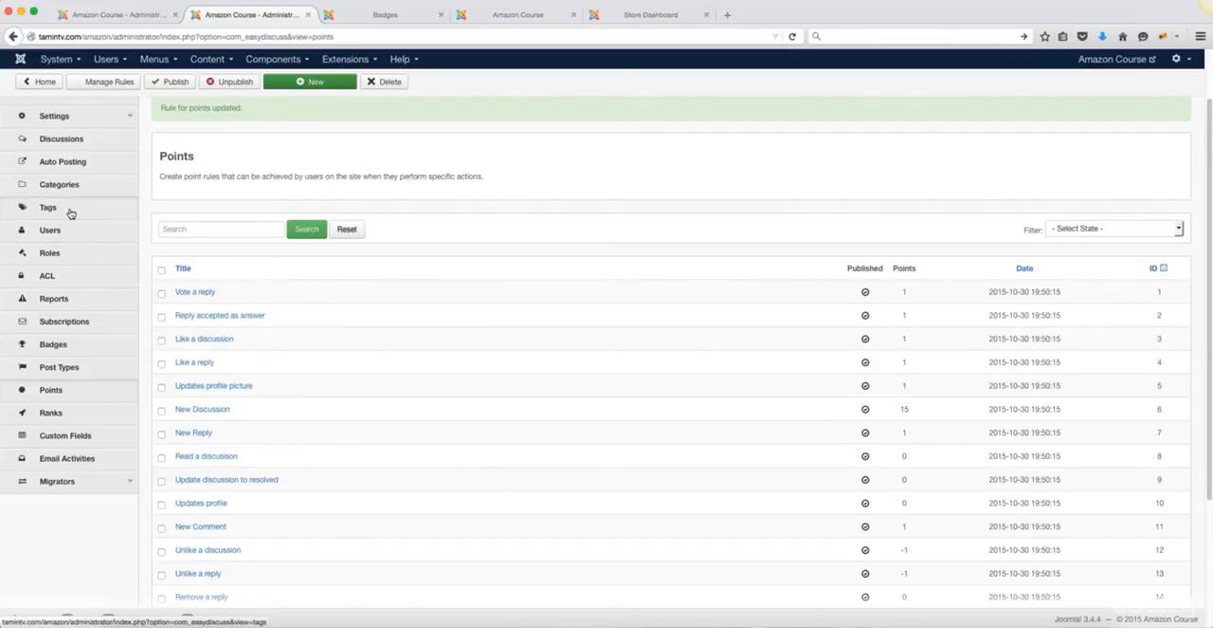
pyautogui.scroll(2, 95, 399)
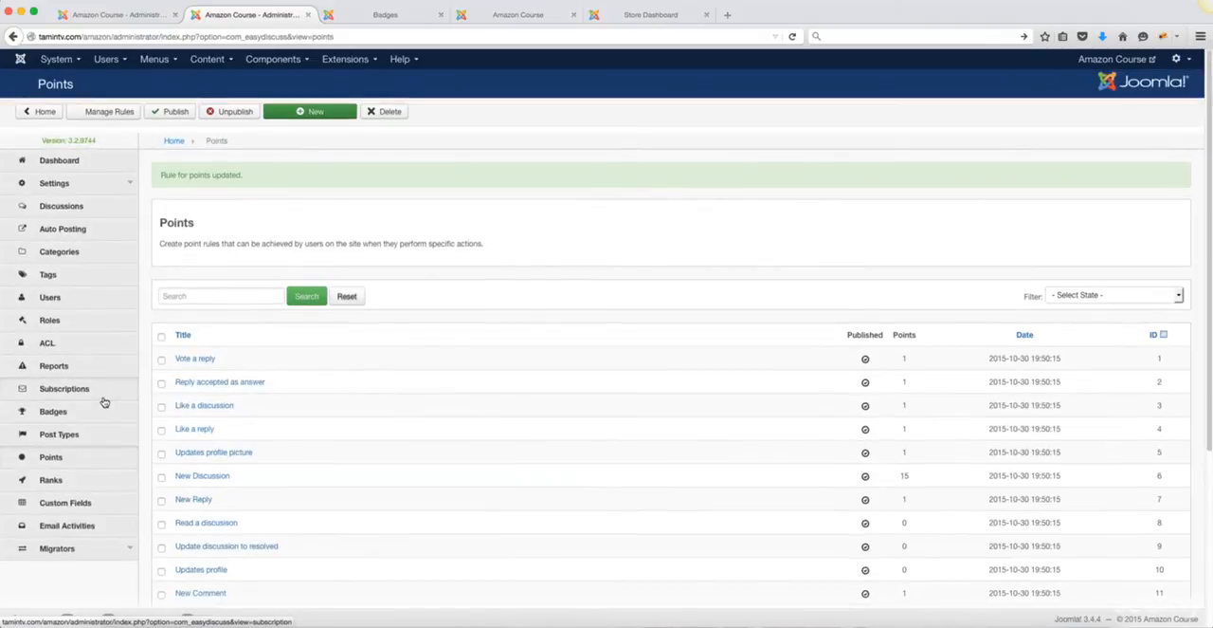